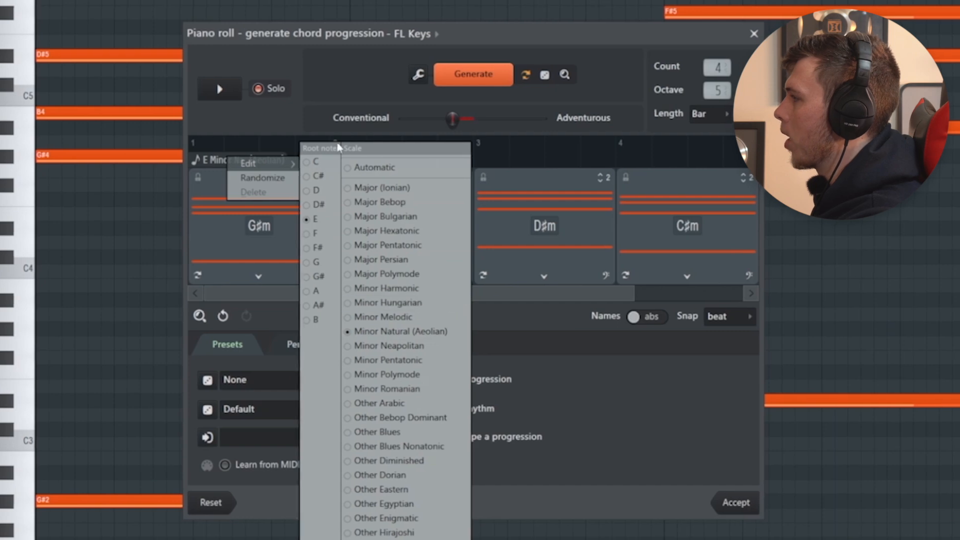
Generate a new chord progression in the chord progression generator and play it back.
left_click(377, 75)
left_click(471, 78)
key("space")
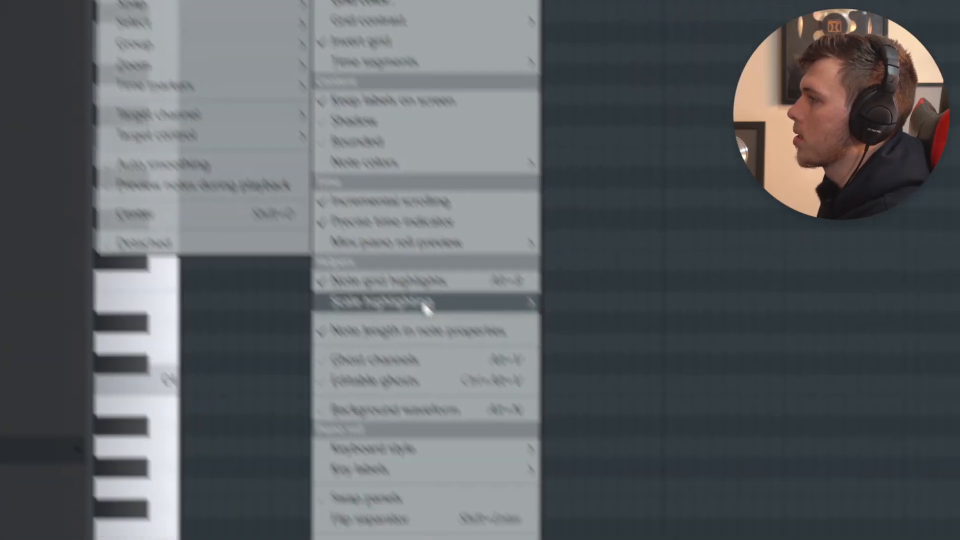
Try moving the two final F4 notes of the single-note line up to G4.
mouse_move(559, 452)
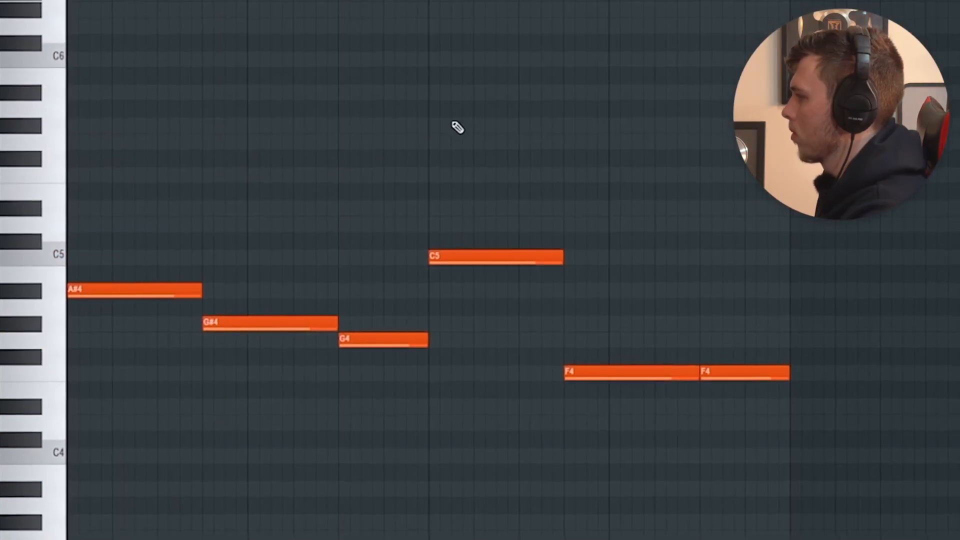
key("y")
left_click_drag(650, 138, 650, 138)
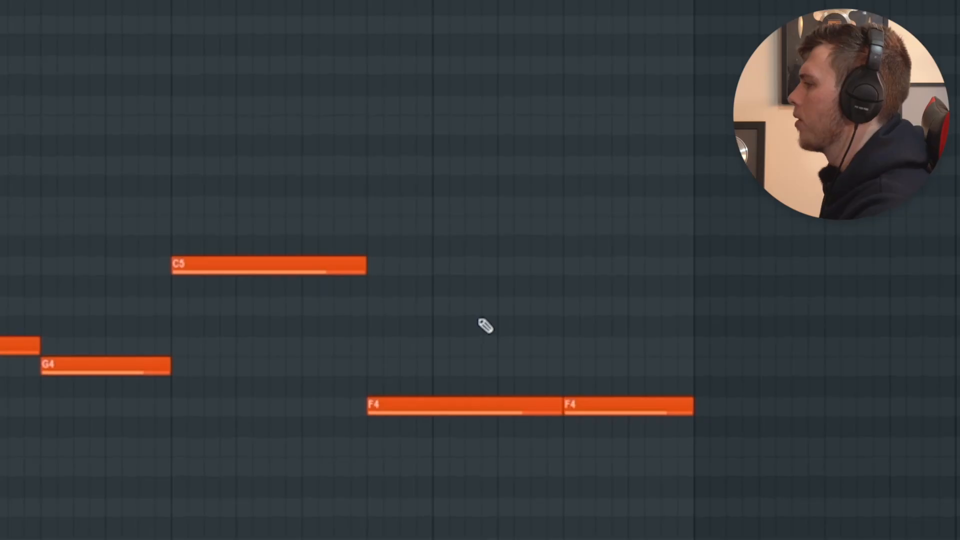
left_click_drag(370, 318, 715, 450)
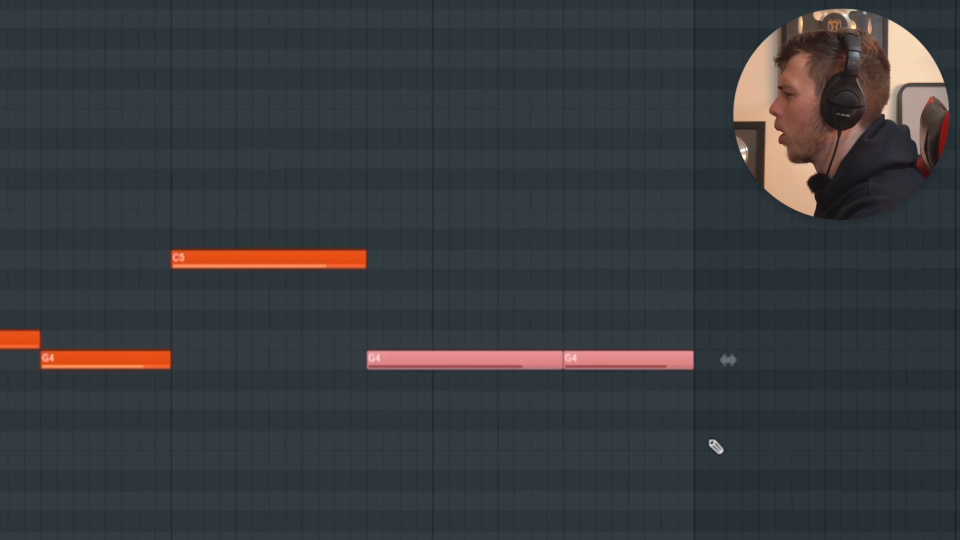
key("shift+Up")
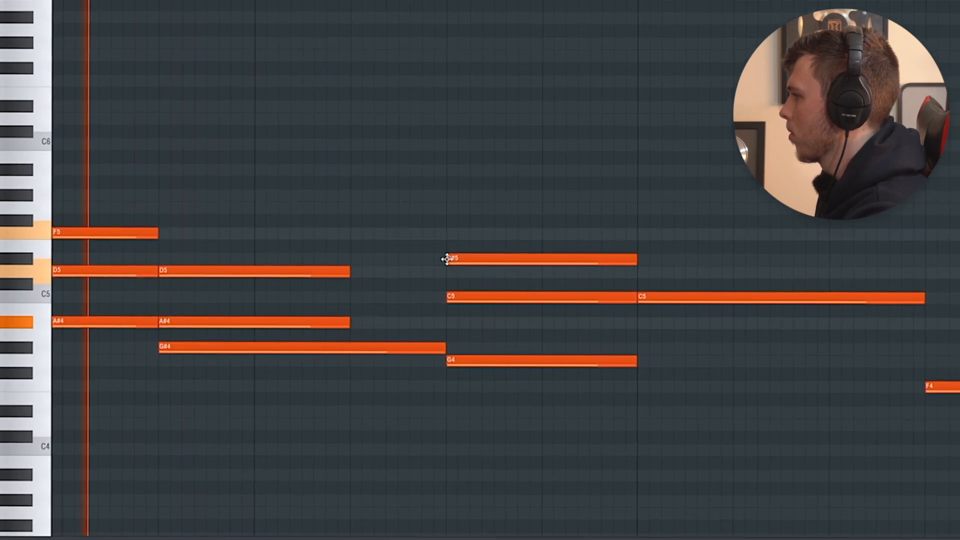
Extend the second chord's D5 and A#4 notes to the length of its G#4 and move them to F5 and C5.
scroll(442, 267, "down", 3)
scroll(412, 280, "up", 3)
left_click_drag(305, 248, 273, 319)
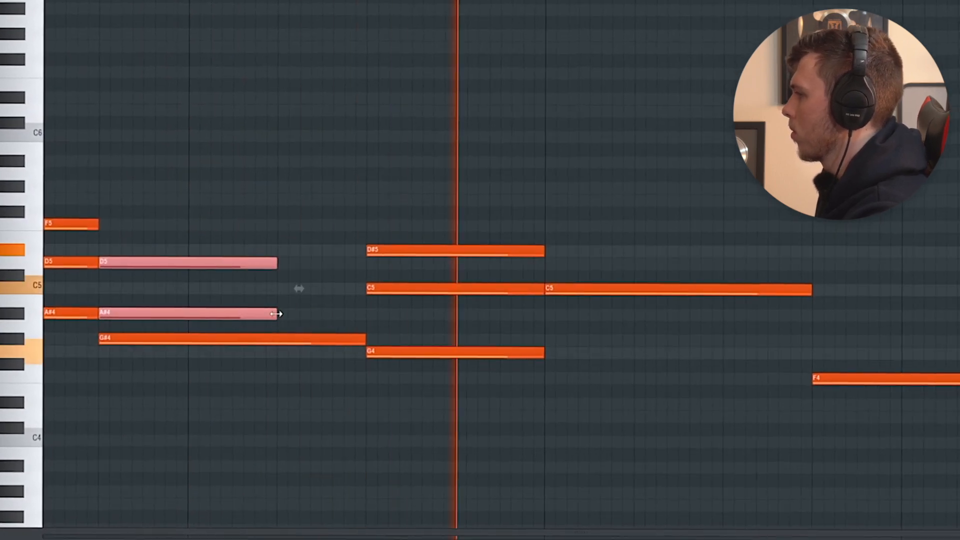
left_click_drag(361, 319, 366, 319)
left_click_drag(227, 265, 225, 226)
left_click_drag(221, 310, 202, 300)
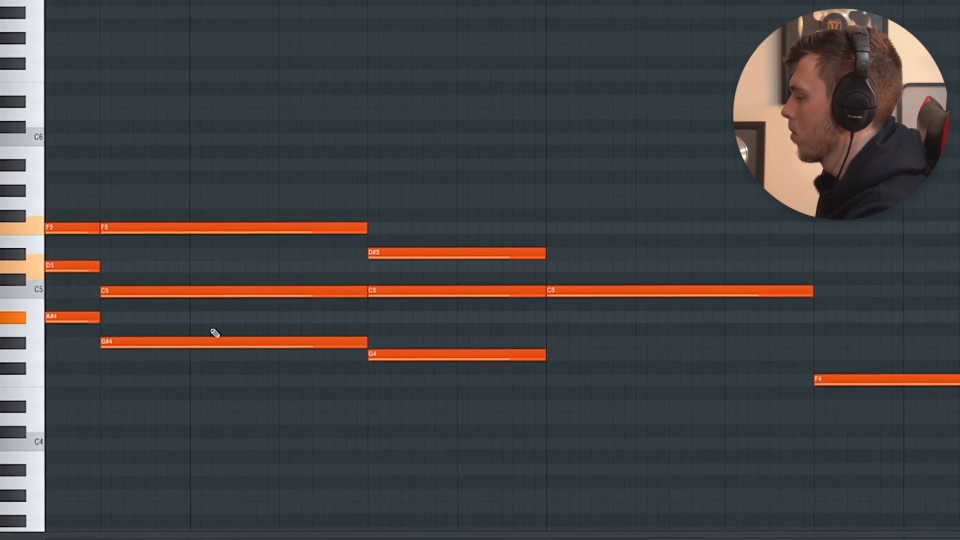
scroll(202, 339, "up", 1)
left_click_drag(202, 338, 333, 335)
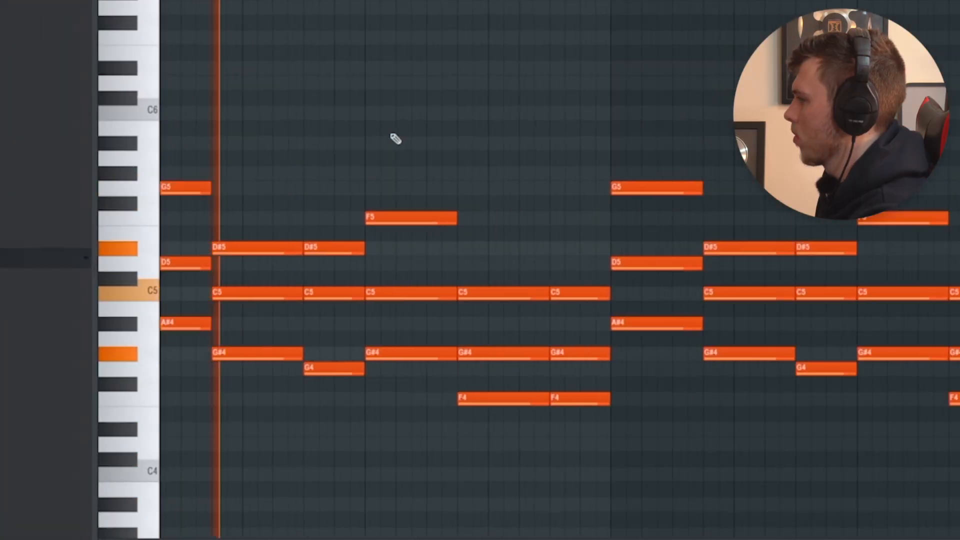
Undo the split of the third chord and look over the chord progression.
key("ctrl+z")
scroll(265, 140, "up", 3)
left_click_drag(270, 146, 489, 167)
scroll(420, 158, "up", 1)
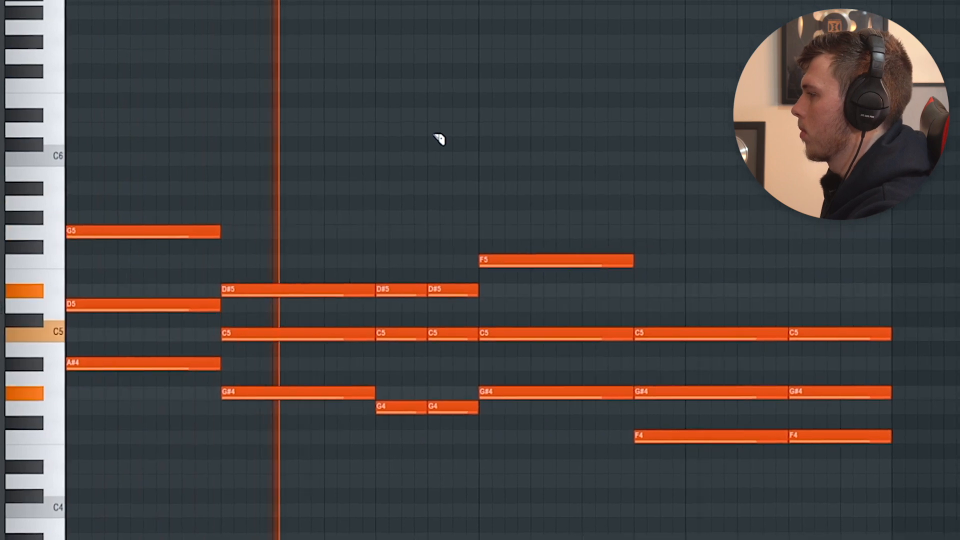
left_click_drag(437, 134, 484, 190)
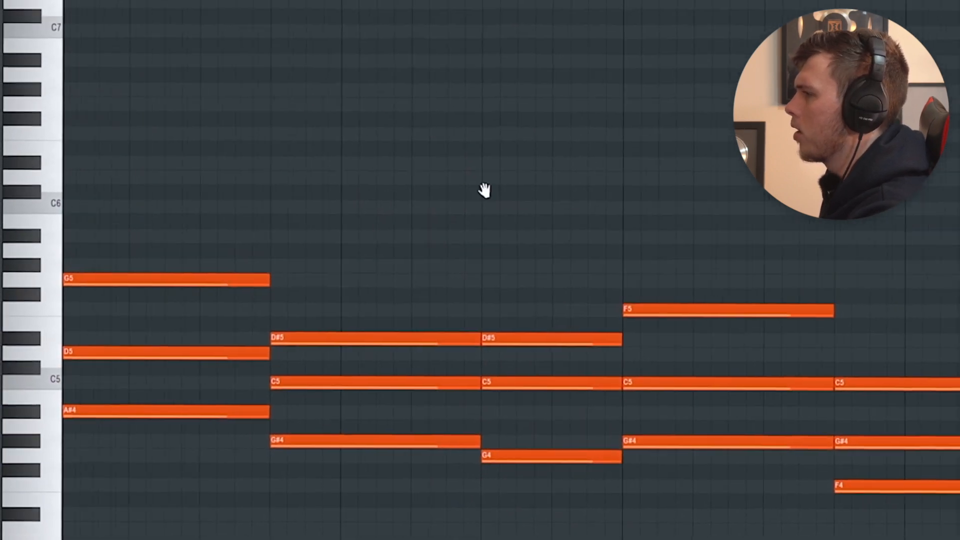
scroll(300, 279, "up", 2)
Move the middle note of every chord up one octave for playback, and drop those notes by two octaves.
left_click_drag(300, 279, 242, 271)
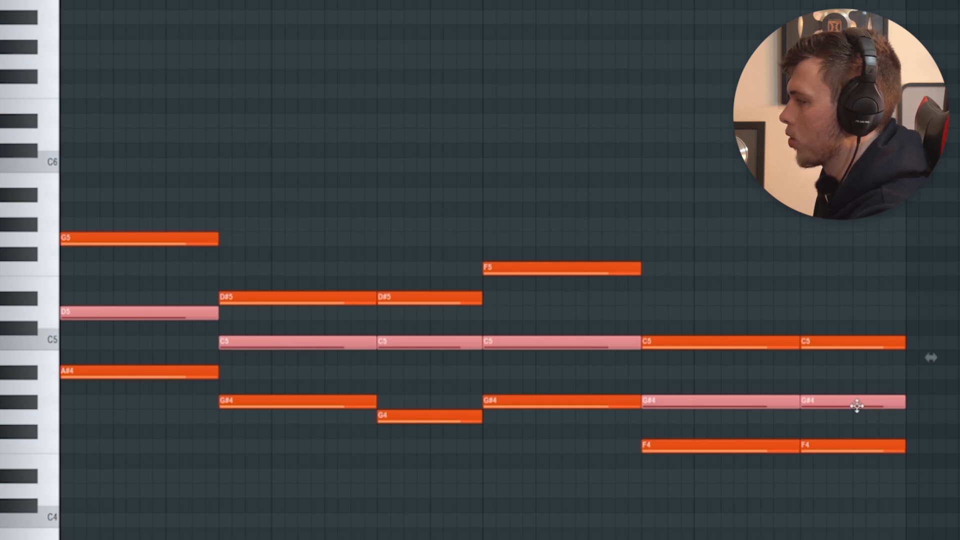
key("ctrl+Up")
key("space")
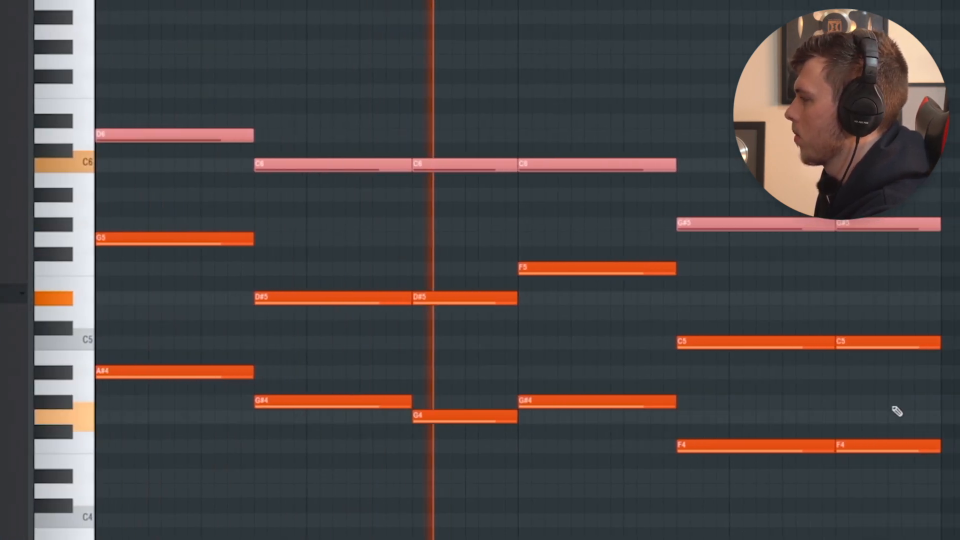
key("ctrl+Down")
key("ctrl+Down")
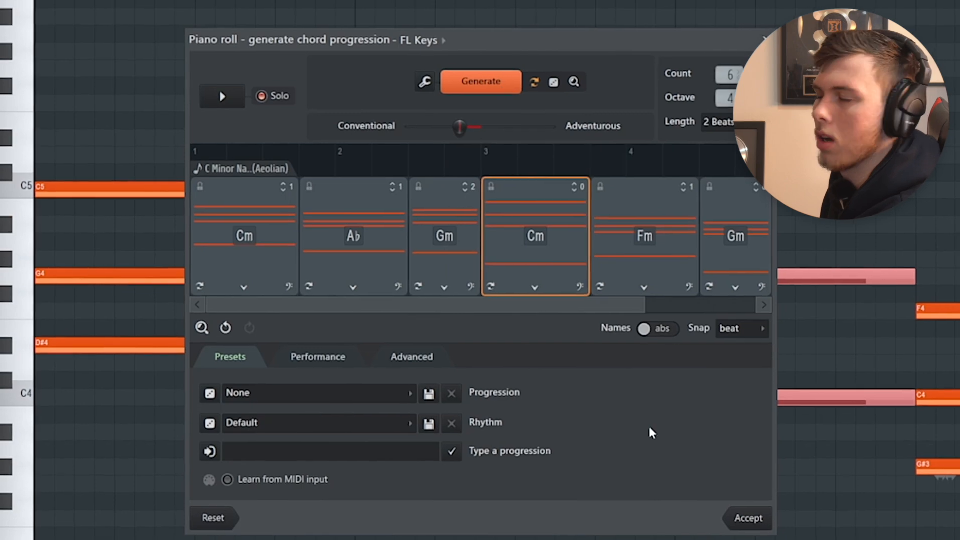
Accept the six-chord C Minor Natural (Aeolian) progression into the piano roll.
left_click(725, 484)
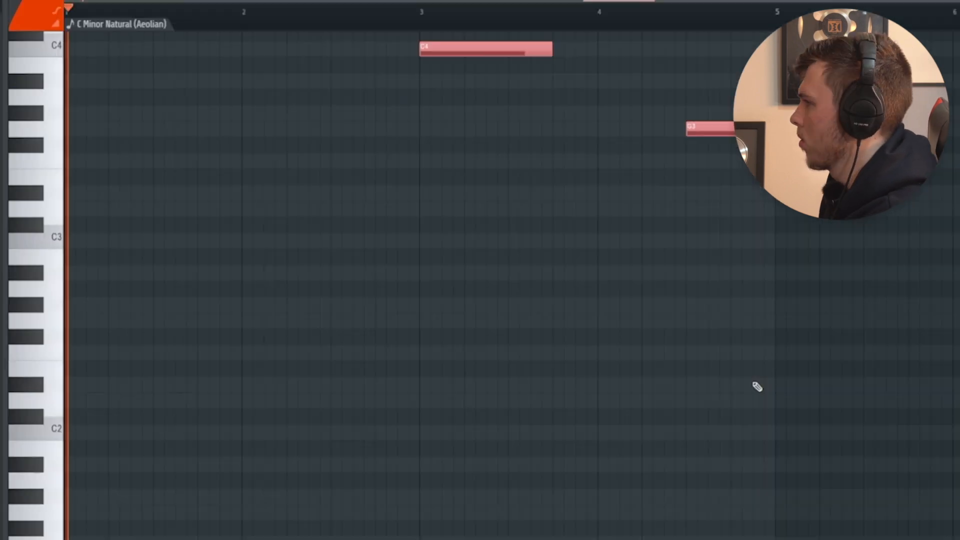
scroll(757, 387, "up", 10)
left_click_drag(421, 392, 487, 417)
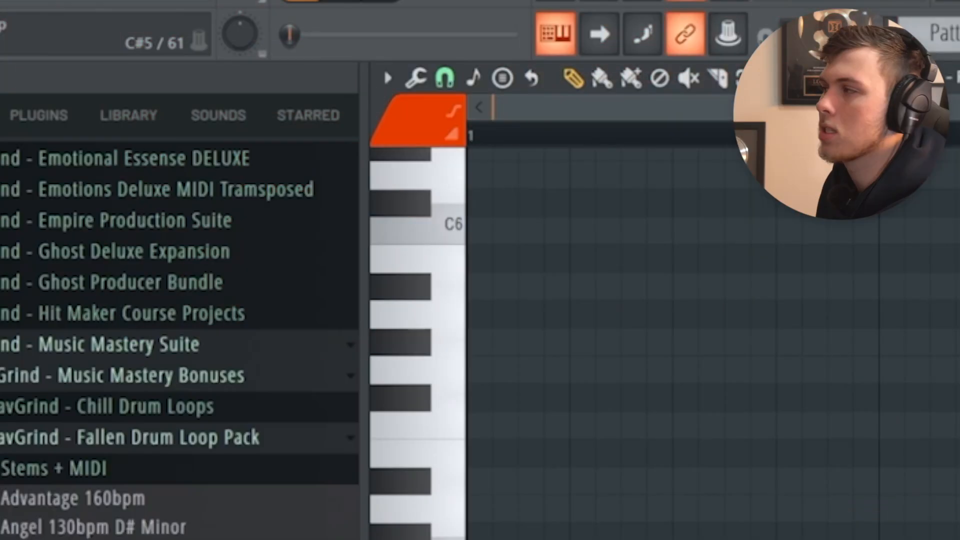
left_click(388, 78)
mouse_move(450, 200)
mouse_move(463, 350)
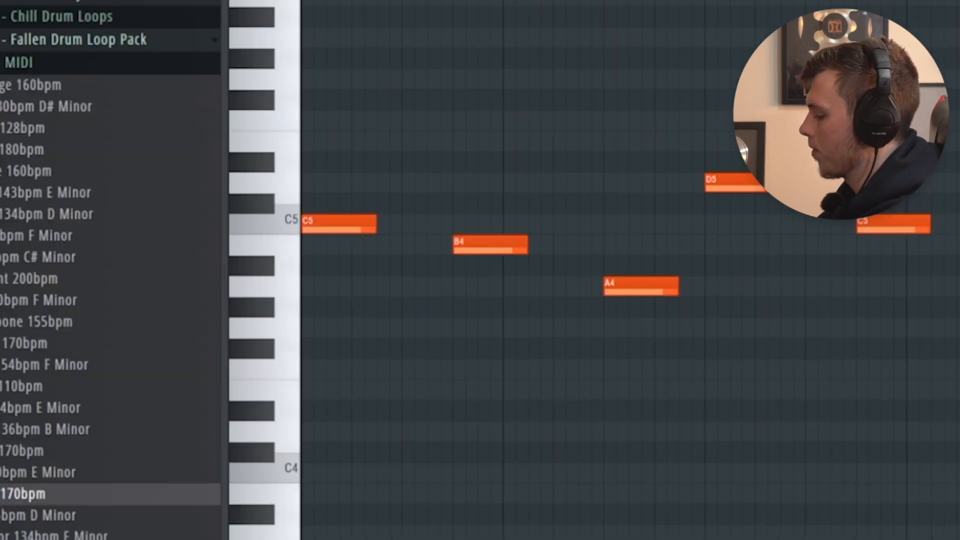
Play back the single-note line starting on C5, B4 and A4 and follow it along the timeline.
key("space")
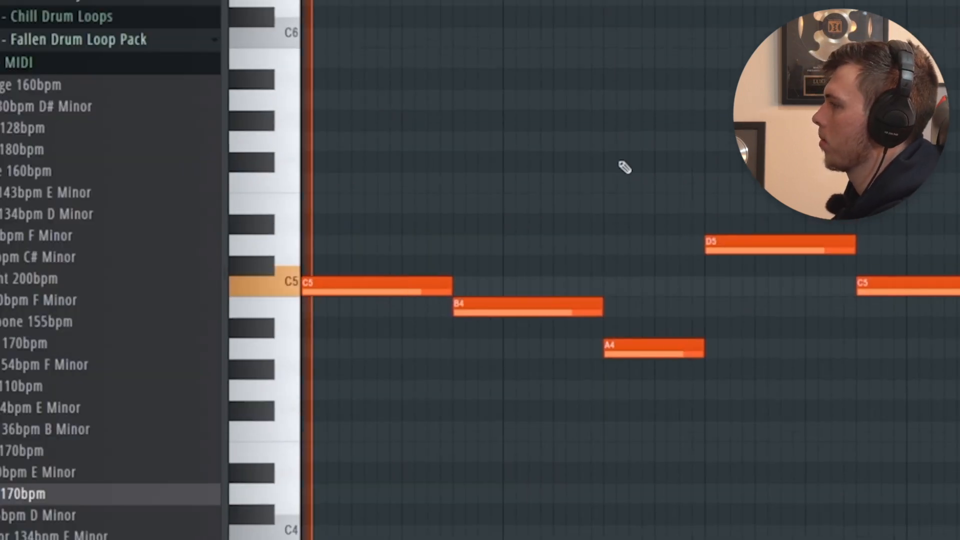
scroll(566, 158, "up", 2)
left_click_drag(561, 154, 665, 170)
scroll(526, 176, "down", 2)
scroll(303, 172, "up", 1)
left_click_drag(308, 170, 345, 171)
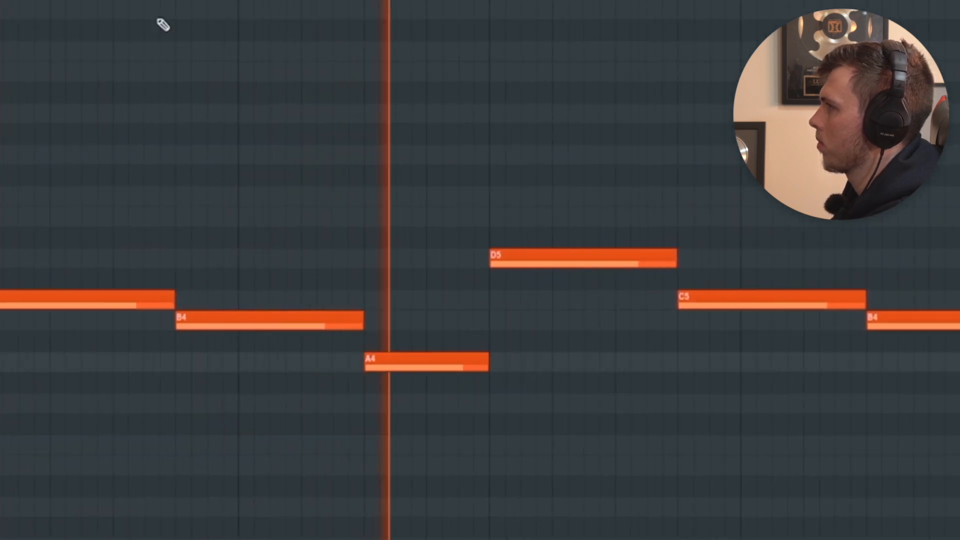
scroll(6, 109, "up", 2)
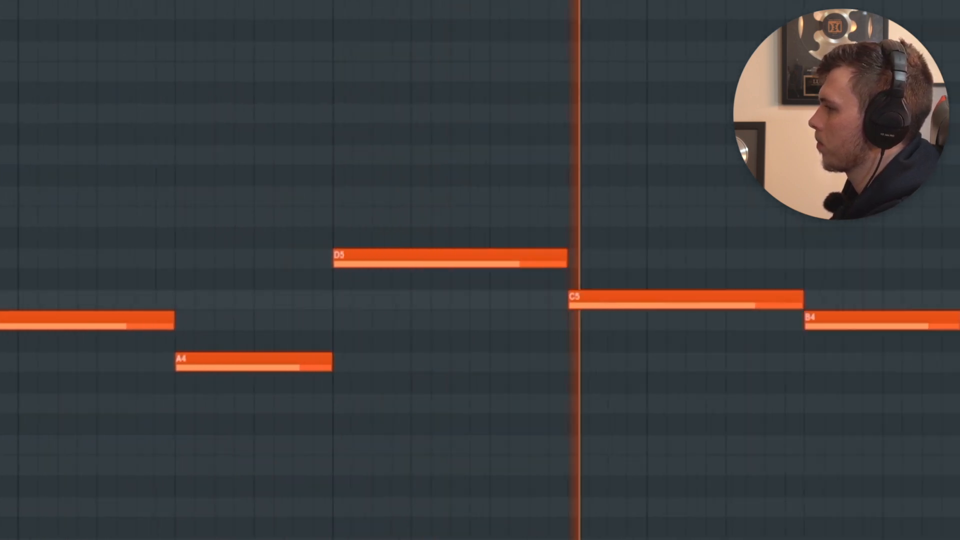
left_click_drag(80, 203, 152, 205)
scroll(152, 205, "down", 2)
scroll(6, 211, "up", 1)
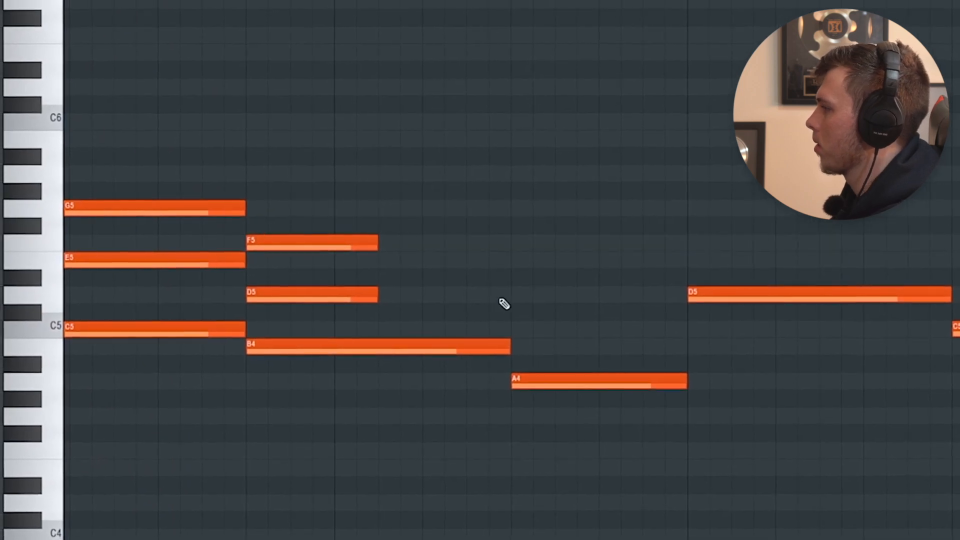
Play back the chords built on the single-note line and follow them to the last chord.
scroll(598, 273, "right", 3)
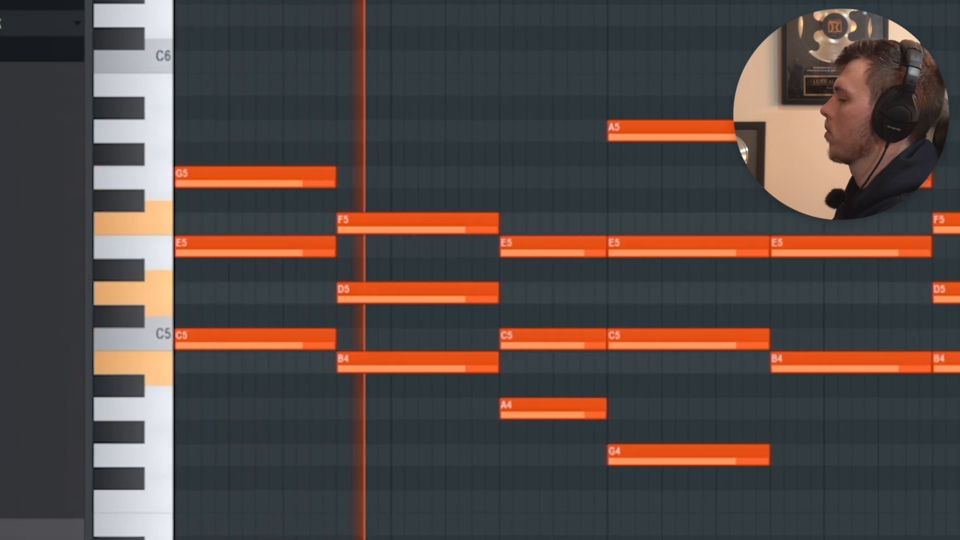
scroll(699, 87, "up", 1)
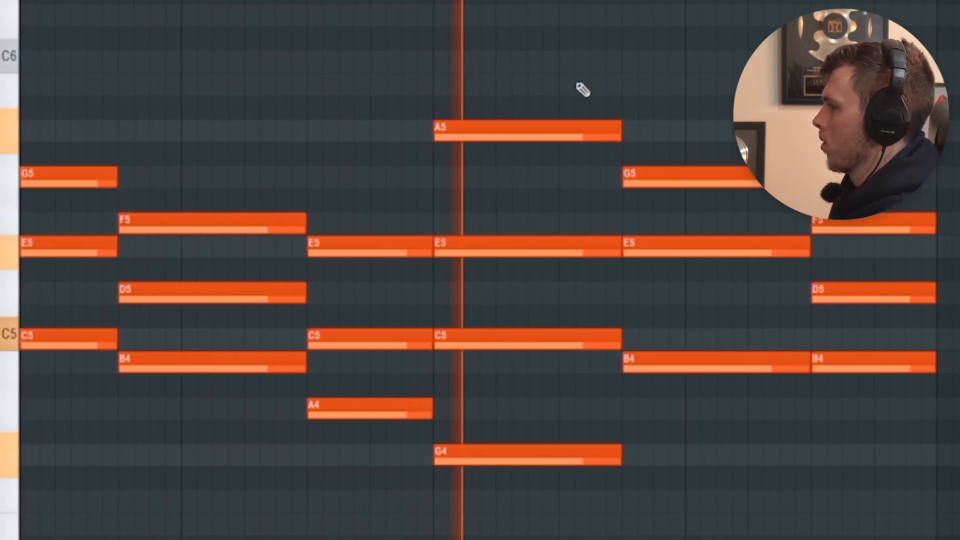
scroll(583, 81, "left", 2)
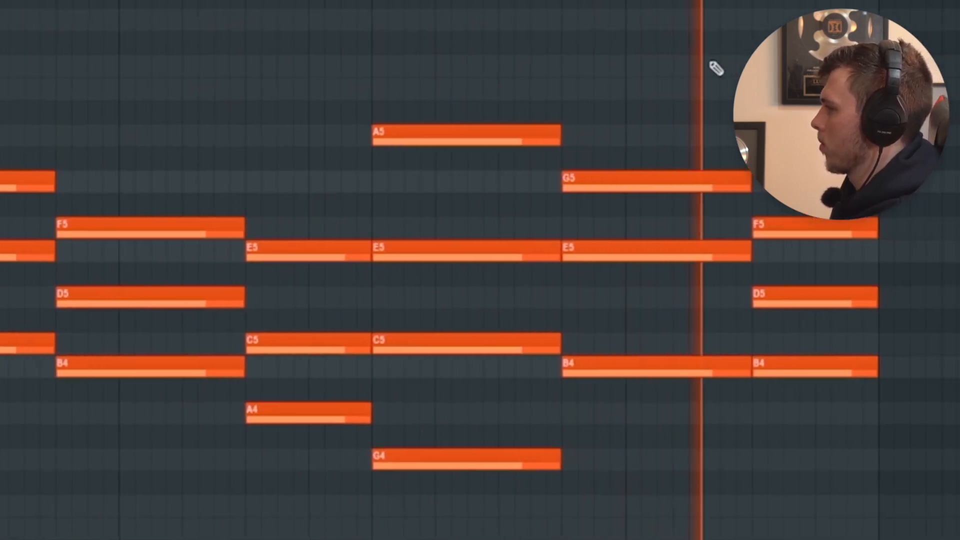
scroll(447, 71, "down", 1)
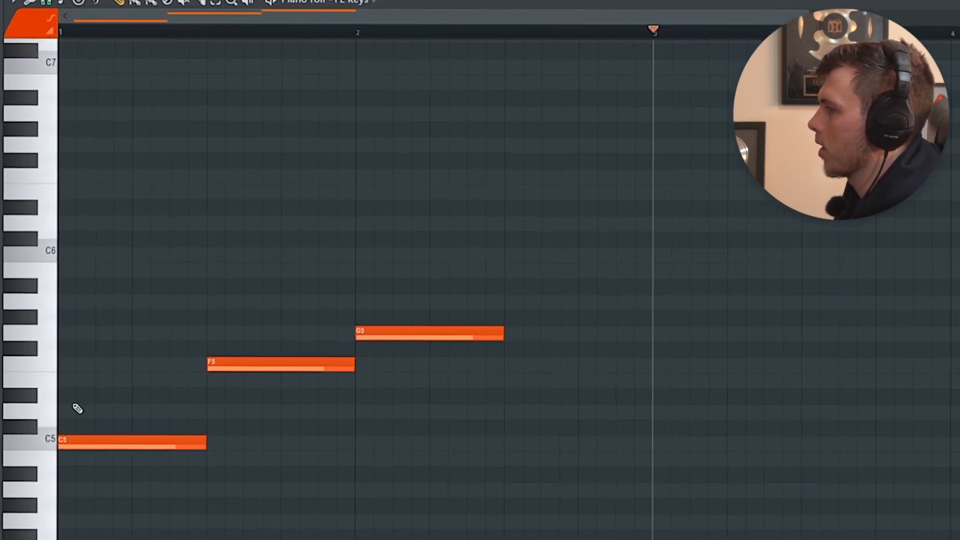
Build minor triads on C5, F5 and G5, starting the last two one beat later, and duplicate the selection.
scroll(78, 409, "up", 2)
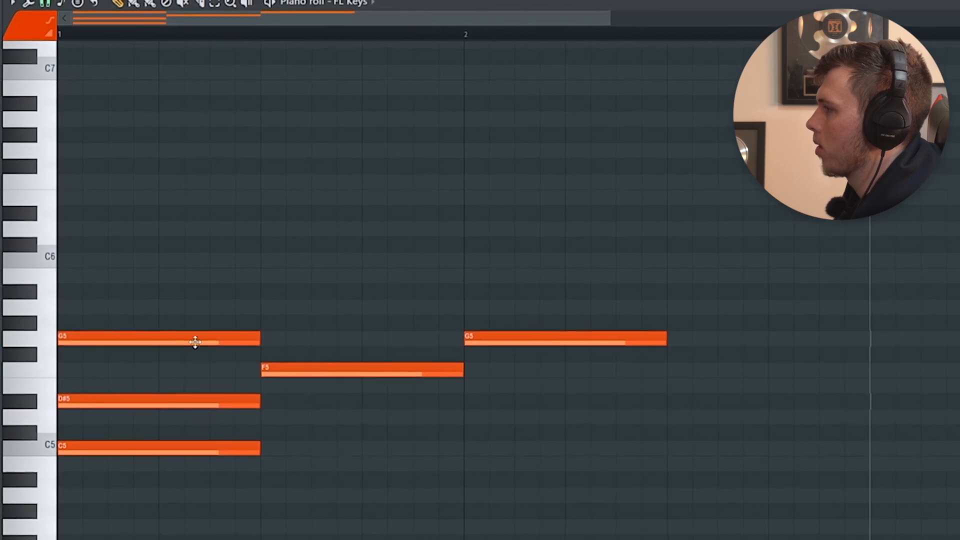
scroll(326, 219, "down", 2)
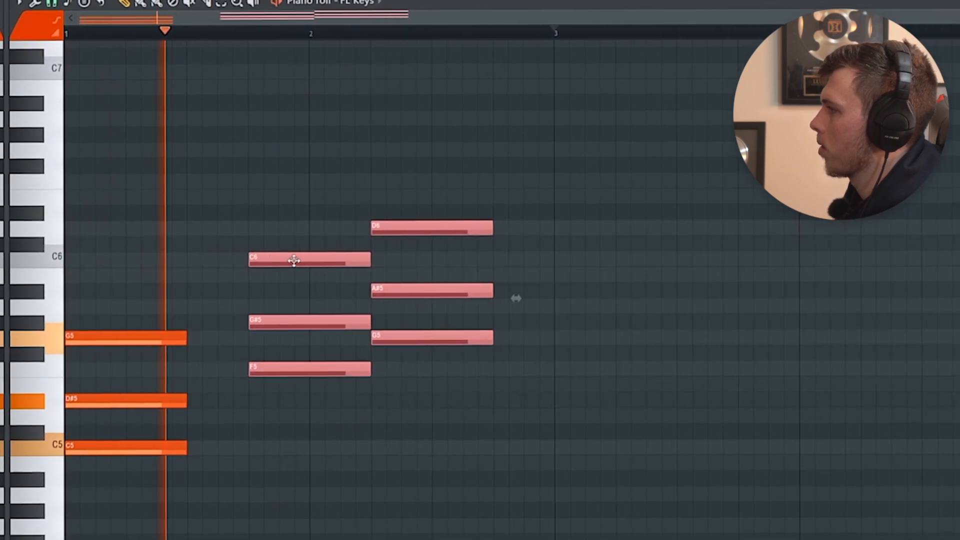
scroll(381, 210, "down", 1)
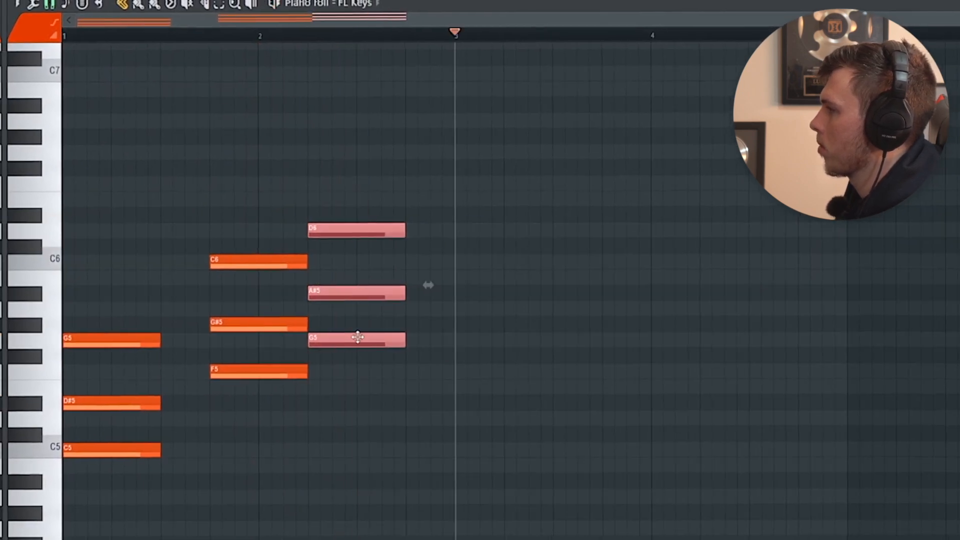
key("ctrl+b")
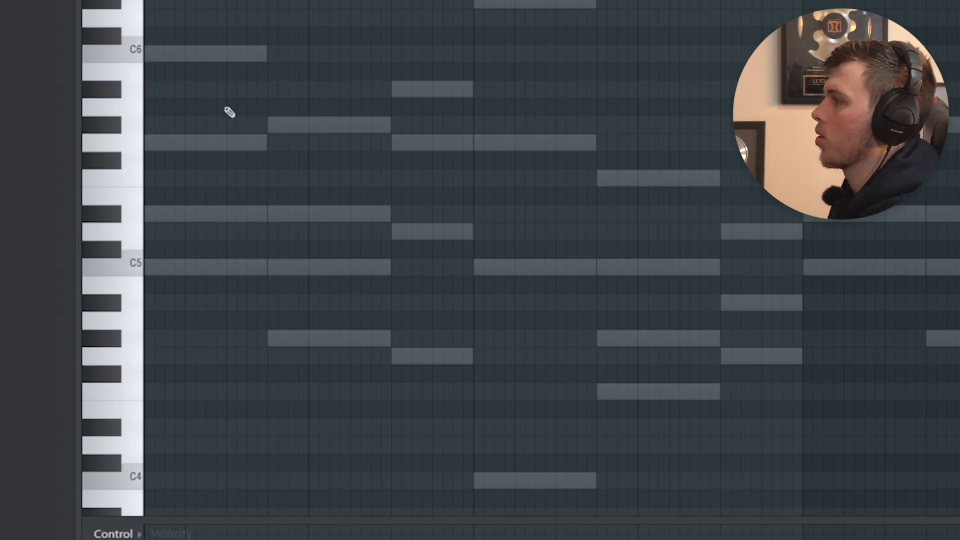
Place melody notes over the first six ghost chords: C5 with C6, G5, C4 with C5, G#4 and A#4.
scroll(230, 112, "up", 3)
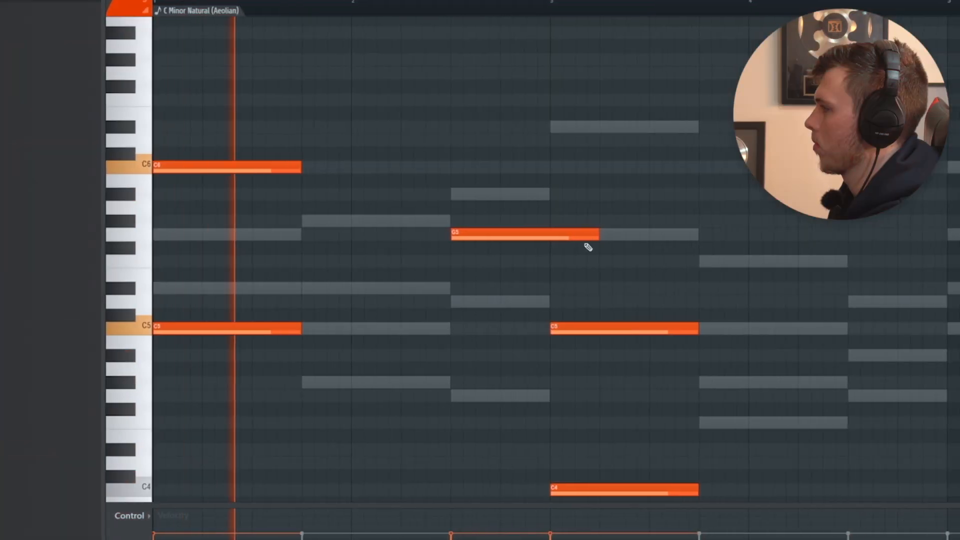
scroll(546, 240, "down", 2)
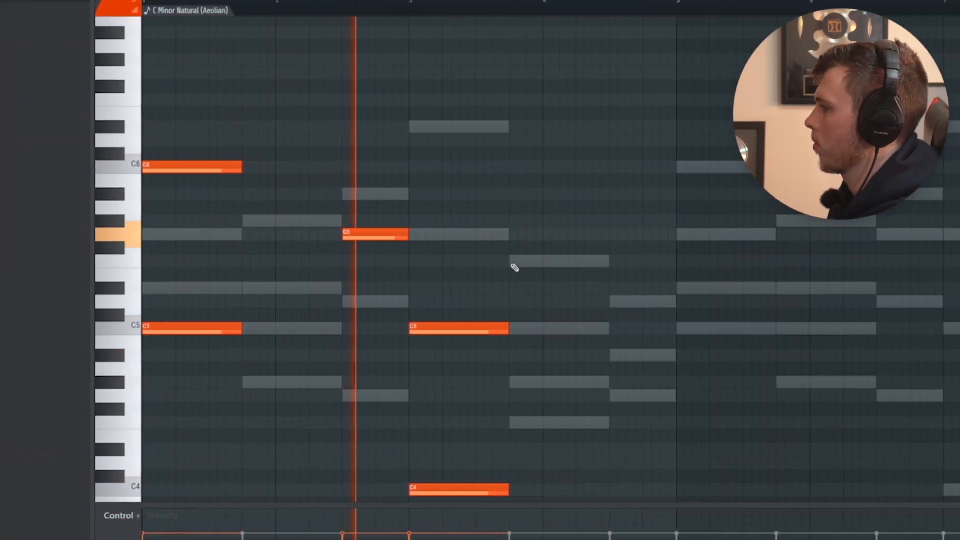
left_click_drag(502, 348, 328, 359)
scroll(393, 369, "down", 1)
left_click(426, 368)
scroll(483, 361, "up", 1)
scroll(479, 357, "up", 2)
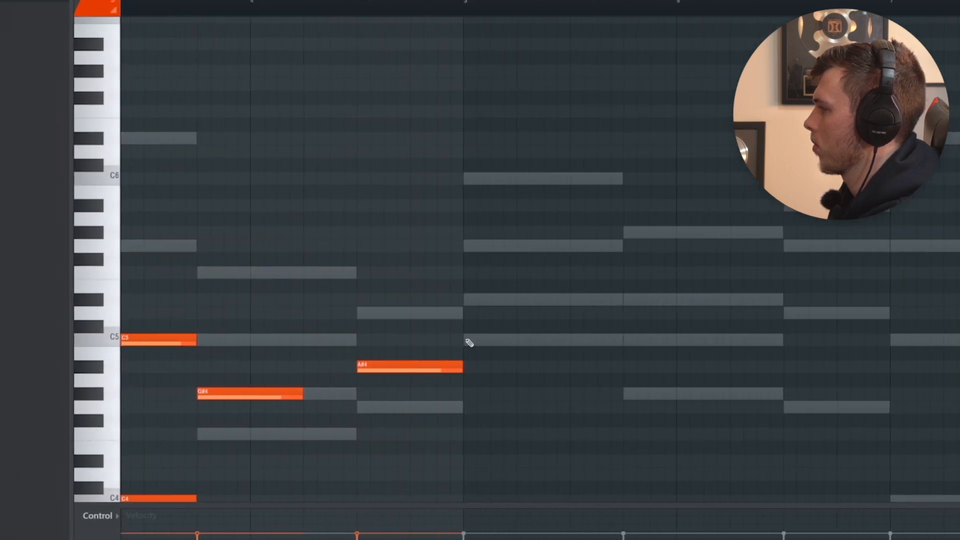
Continue the melody over the repeated ghost chords with C5 and C6 together, G#5, D5, F5 and a closing note.
left_click(460, 183)
scroll(461, 194, "down", 2)
left_click_drag(570, 257, 450, 272)
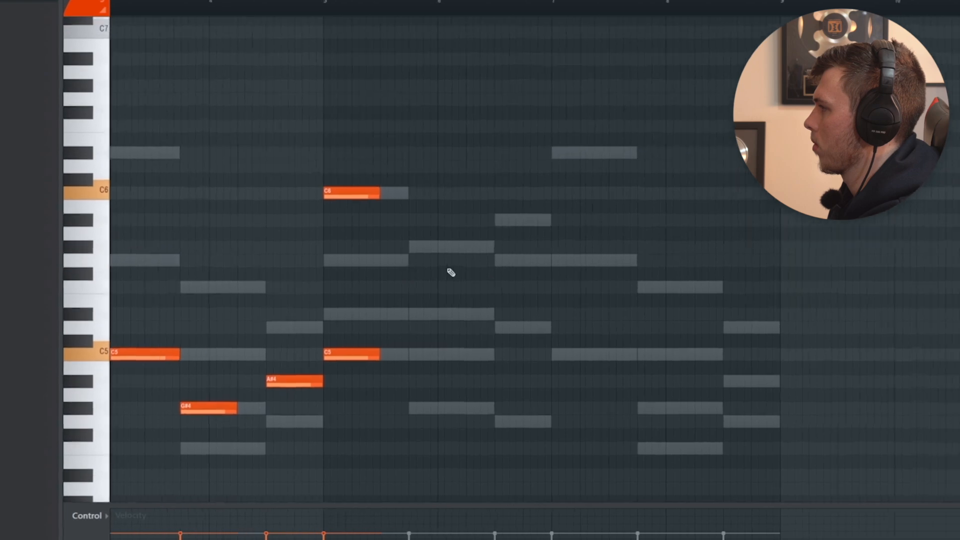
scroll(451, 270, "up", 2)
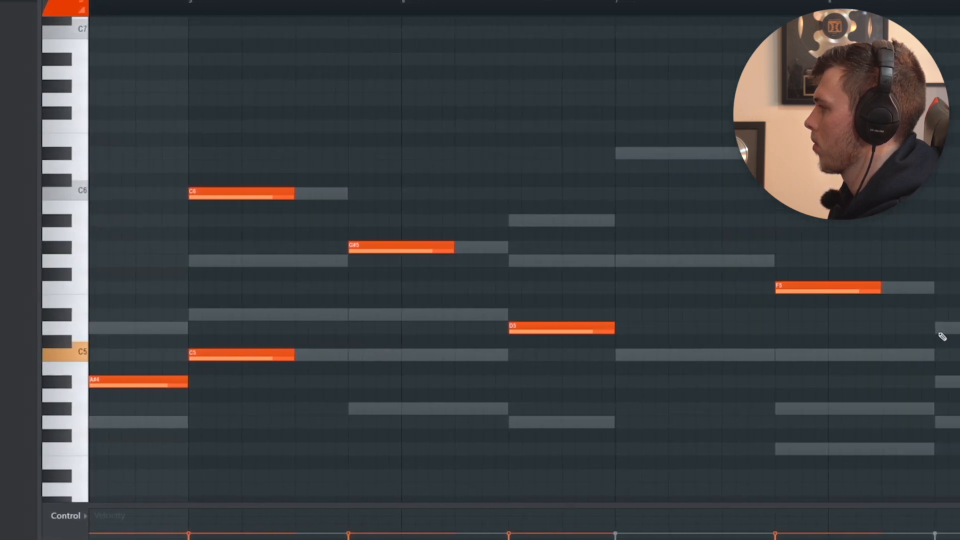
left_click(940, 334)
scroll(876, 334, "down", 3)
scroll(440, 262, "up", 2)
scroll(450, 255, "down", 2)
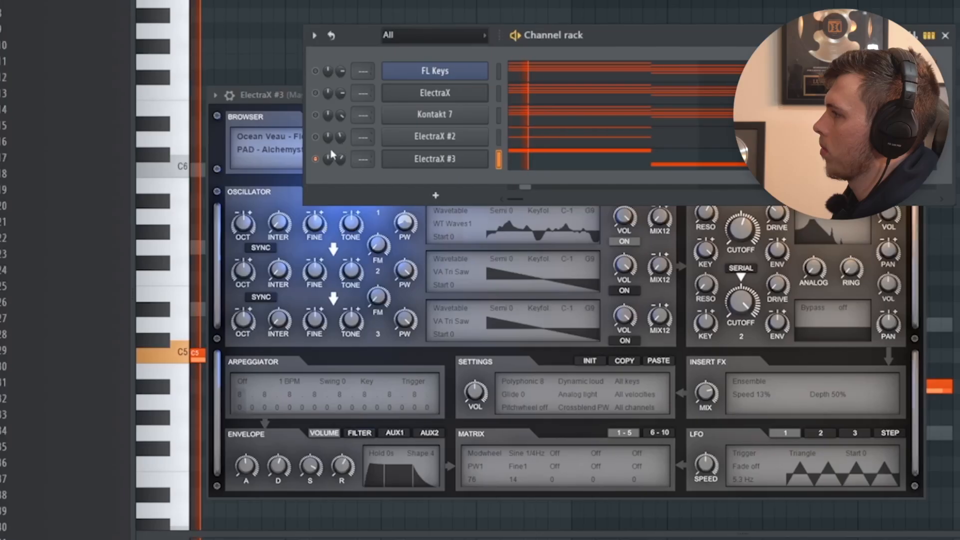
Bring the ElectraX #3 synth window in front of the channel rack.
left_click(263, 167)
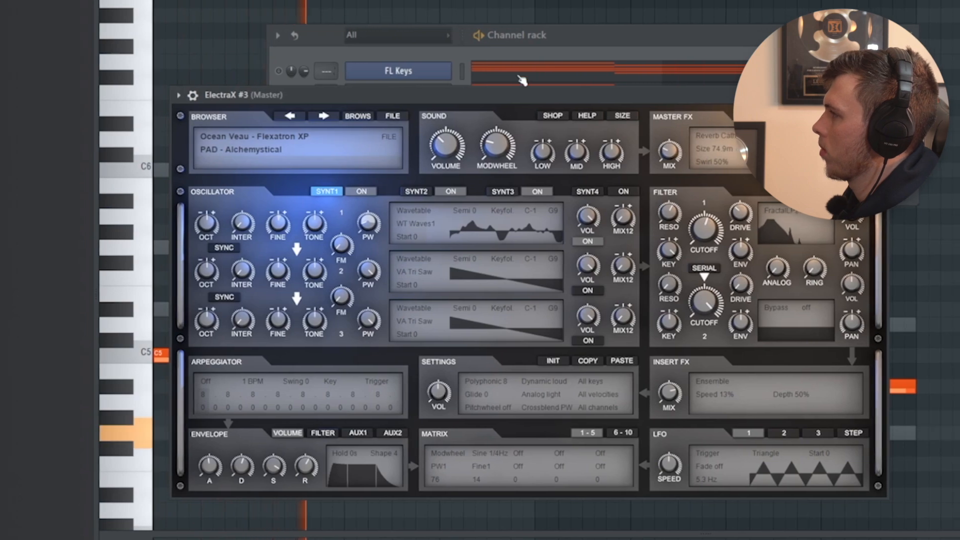
Copy the FL Keys chord notes into the Scorch channel.
left_click(653, 34)
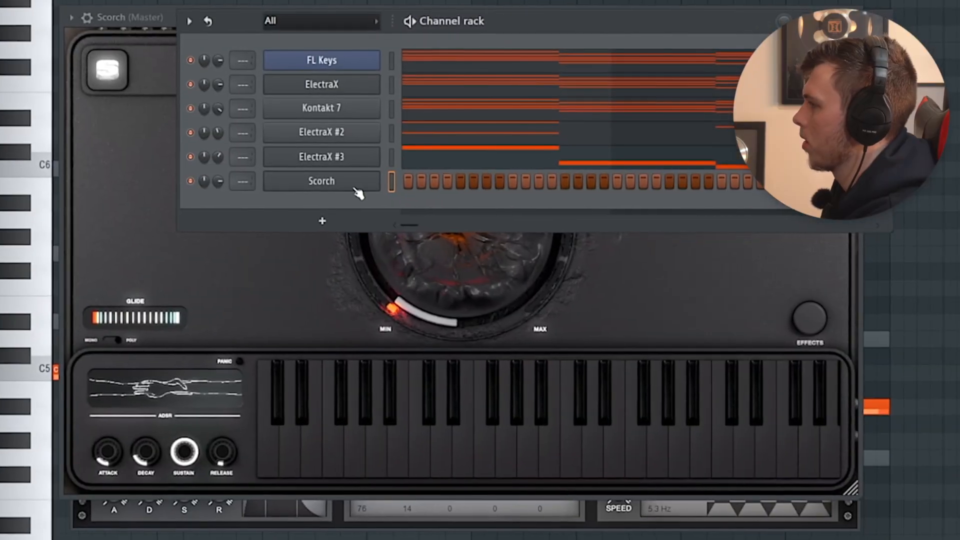
left_click(397, 62)
key("ctrl+c")
left_click(397, 183)
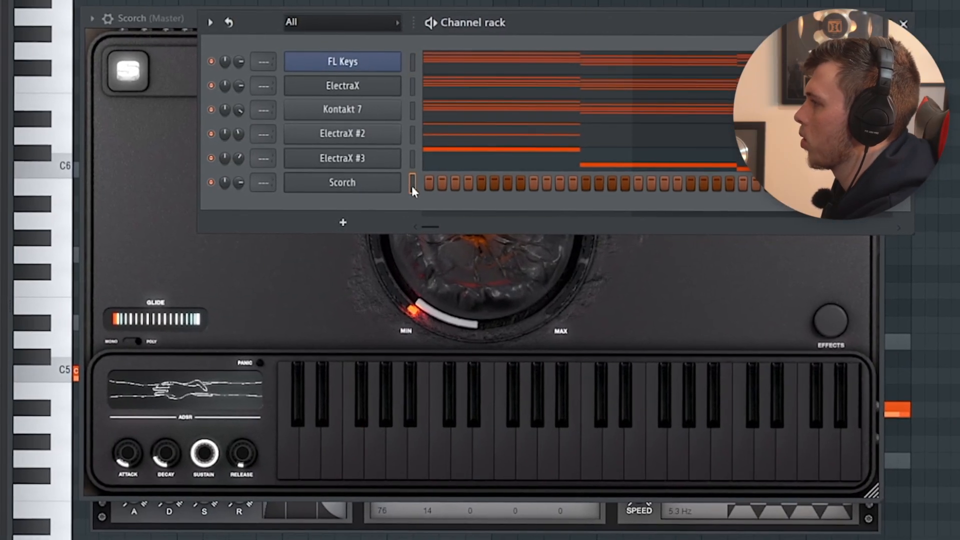
key("ctrl+v")
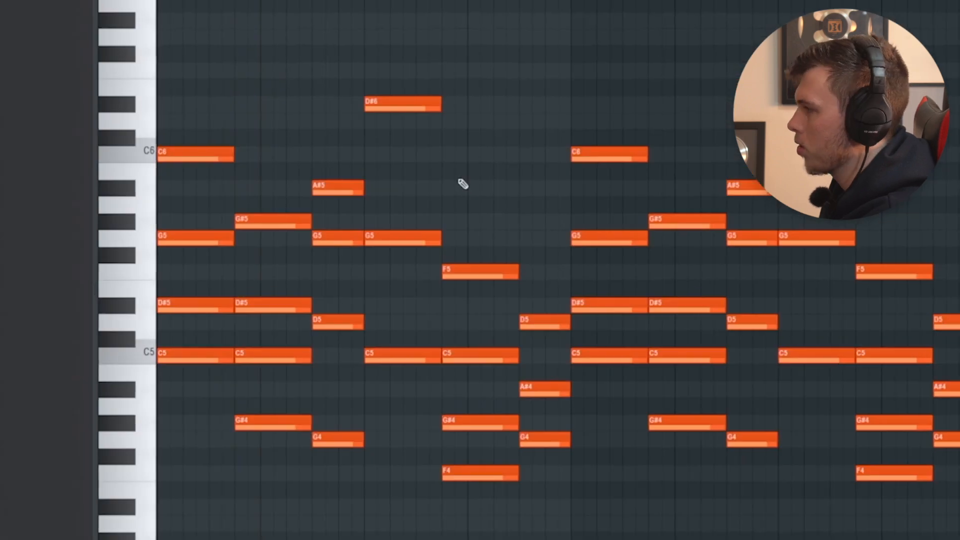
Arpeggiate the pasted Scorch chords with the Normal pattern and a range of 2, adjust the time multiplier, and play the result.
key("alt+a")
mouse_move(666, 204)
left_mouse_down()
mouse_move(666, 261)
mouse_move(660, 210)
left_mouse_up()
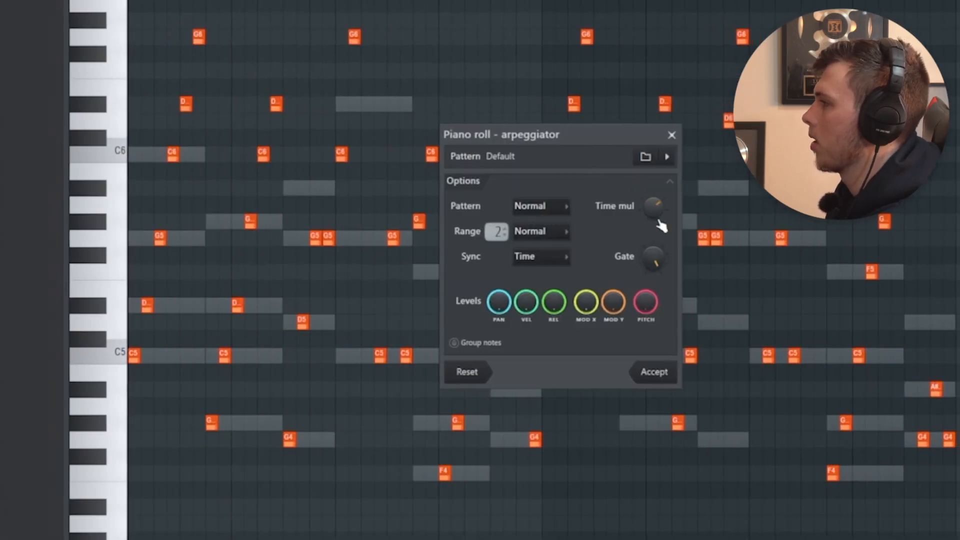
key("space")
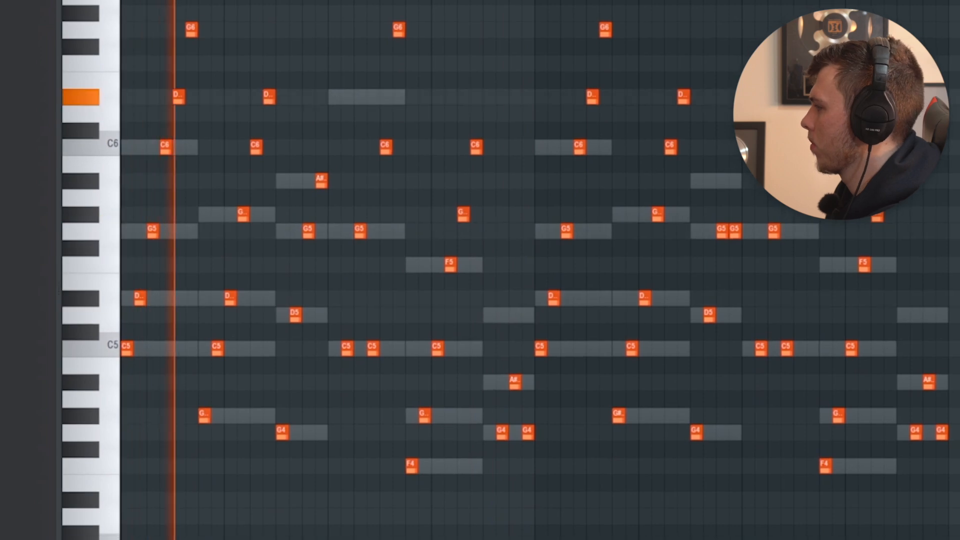
scroll(500, 270, "down", 3)
left_click_drag(958, 524, 531, 19)
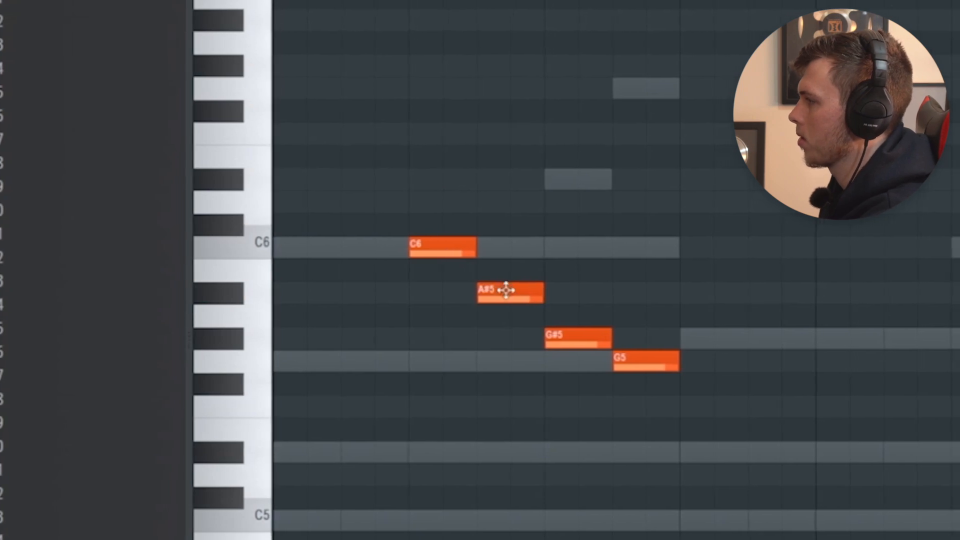
Try reshaping the descending four-note run by lowering its first note to G5 and raising its last note to A#5.
scroll(560, 298, "down", 1)
scroll(525, 237, "up", 1)
left_click_drag(778, 341, 849, 270)
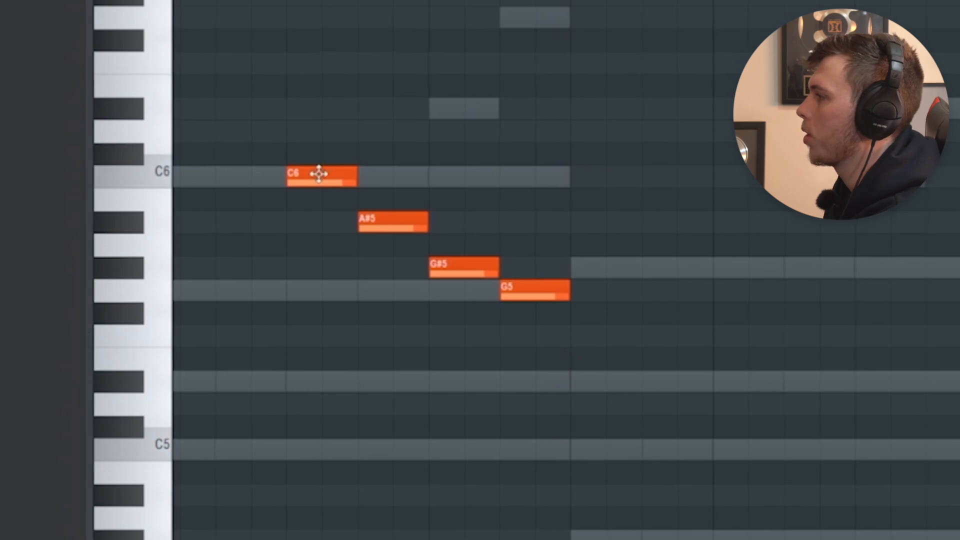
left_click_drag(328, 173, 329, 290)
left_click_drag(508, 283, 508, 217)
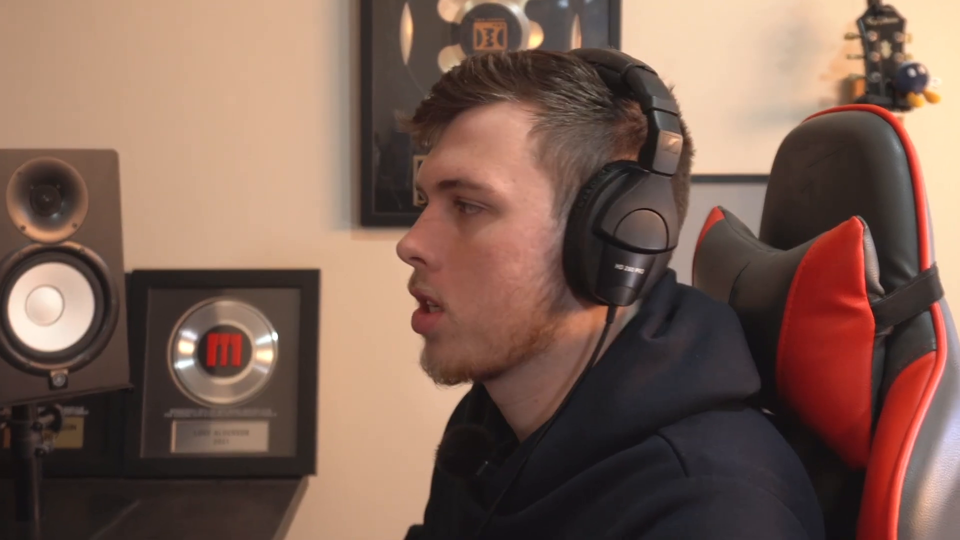
Play the melody, lengthen its F5 note, make all the melody notes legato and raise them an octave.
key("space")
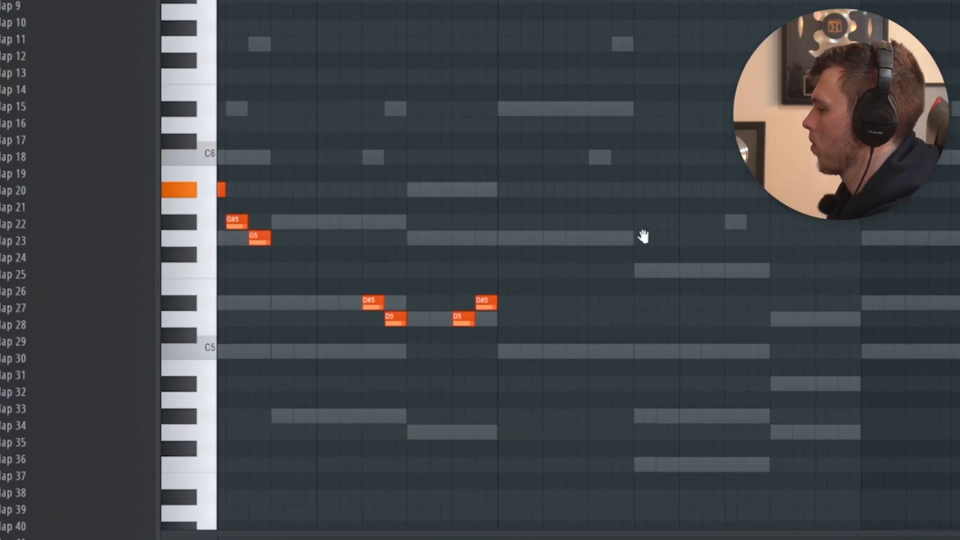
scroll(581, 295, "up", 5)
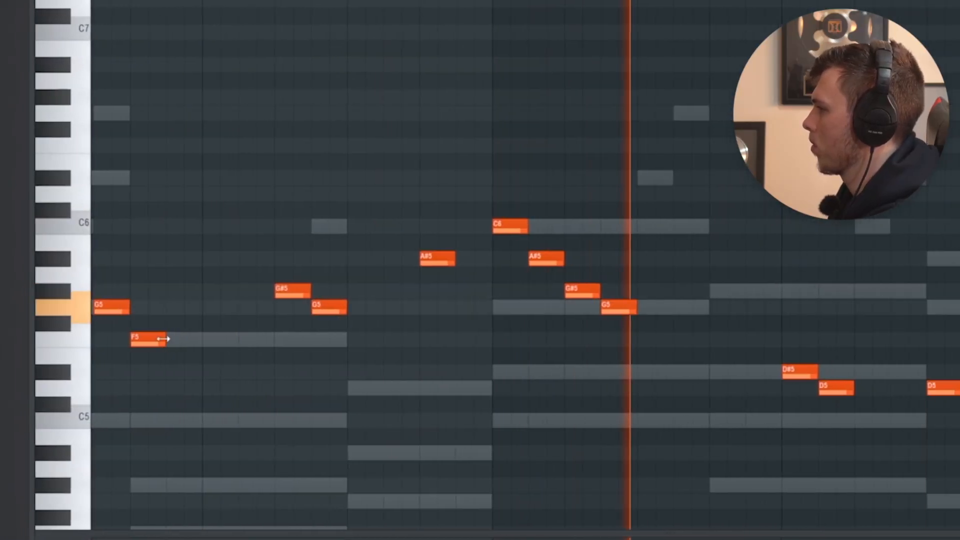
left_click_drag(163, 339, 203, 339)
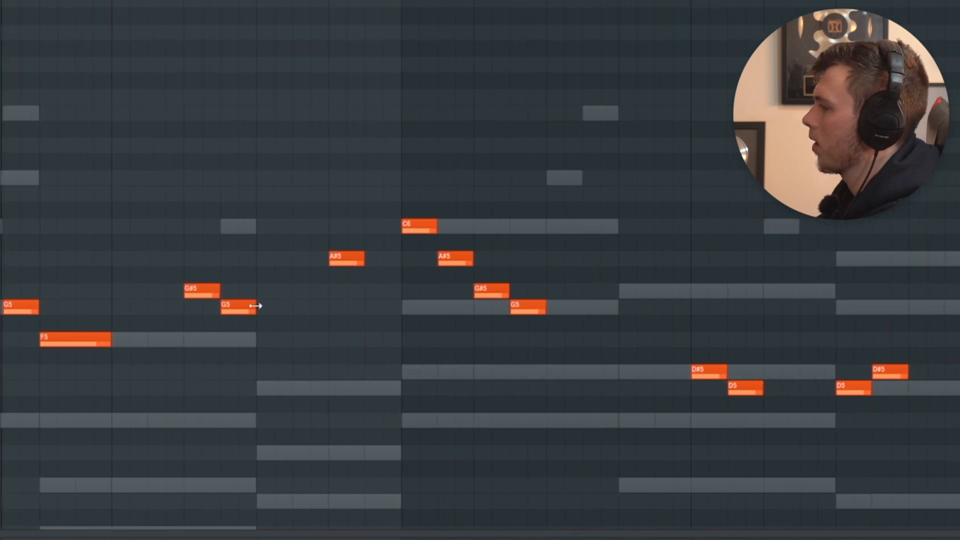
key("ctrl+l")
scroll(273, 305, "down", 3)
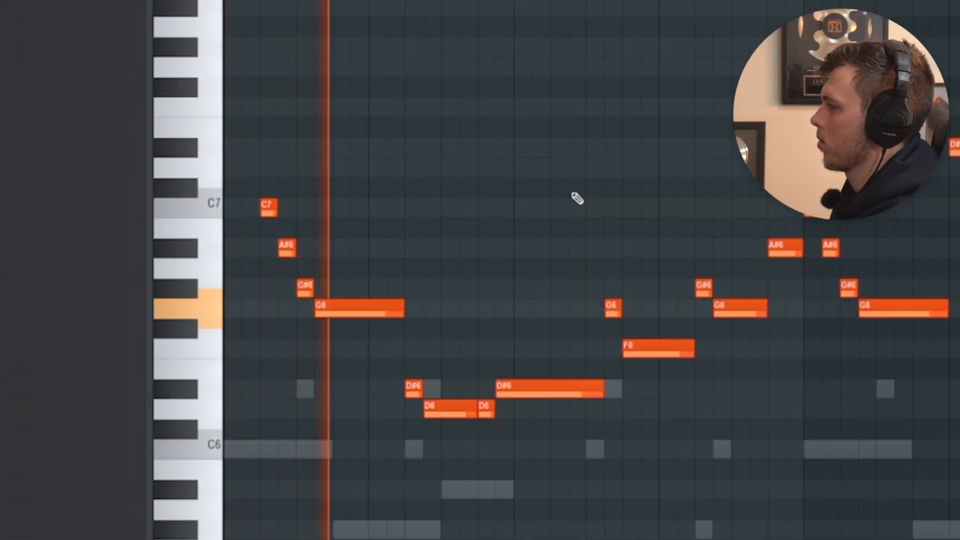
scroll(537, 225, "down", 1)
scroll(565, 242, "up", 2)
left_click_drag(565, 243, 706, 252)
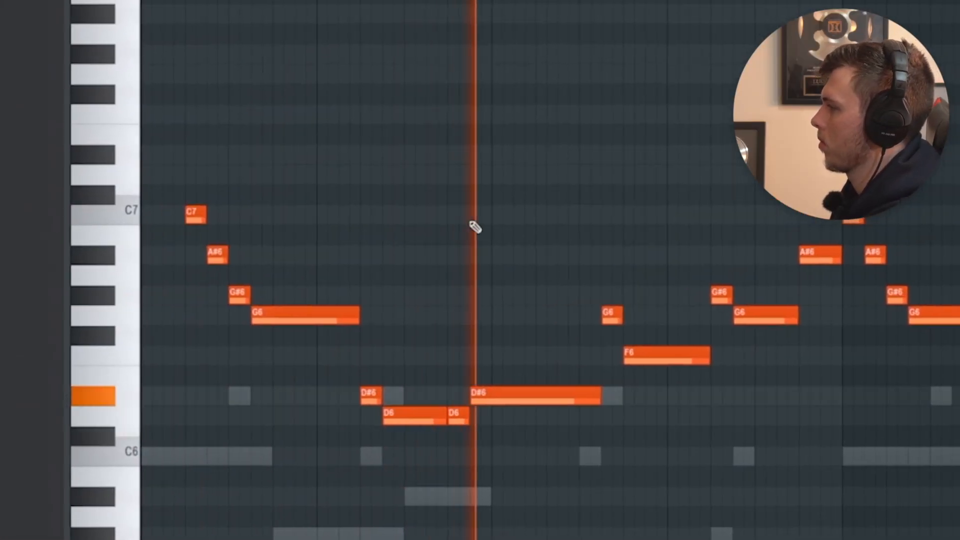
scroll(535, 225, "up", 1)
scroll(466, 226, "down", 1)
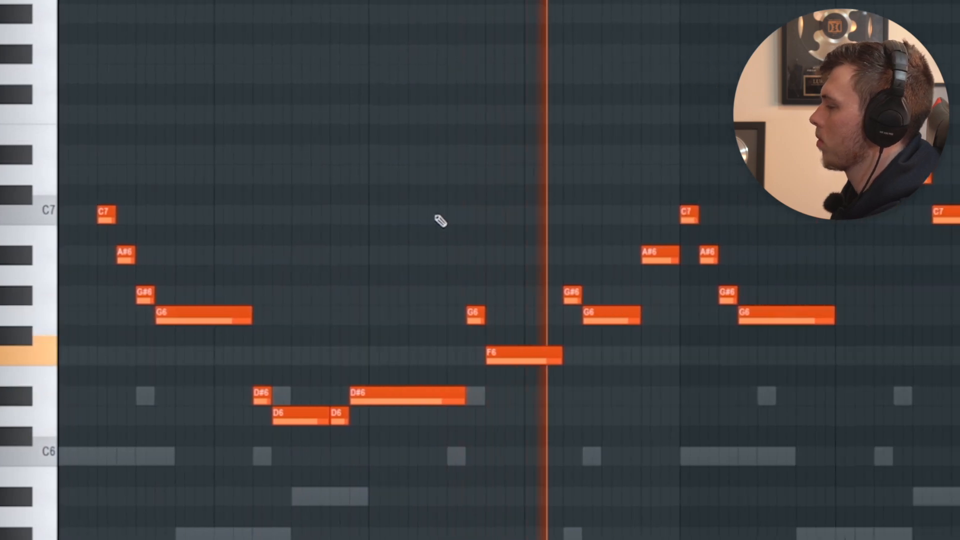
scroll(502, 220, "down", 1)
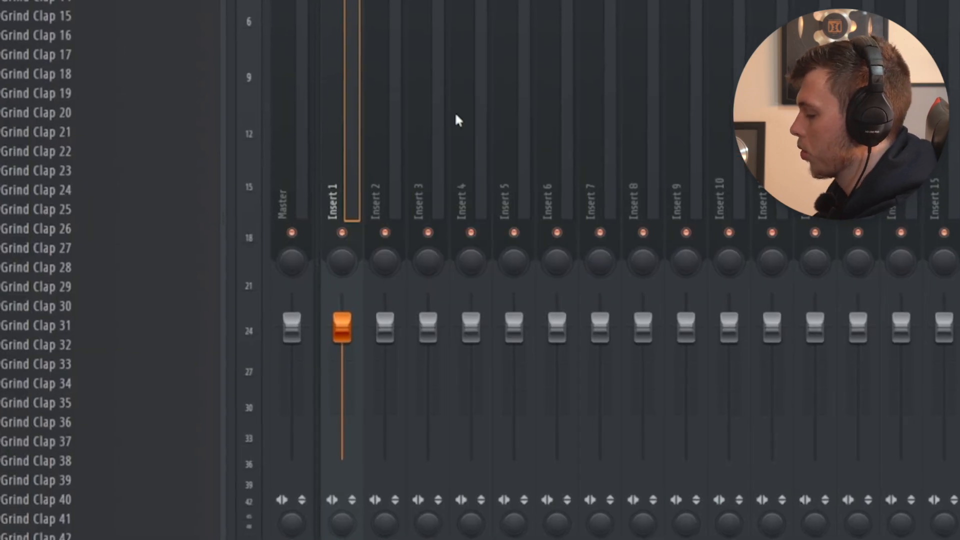
Route the channels to their own mixer tracks and raise the Kontakt 7 EQ's low cut to between 100 and 200 Hz.
key("ctrl+l")
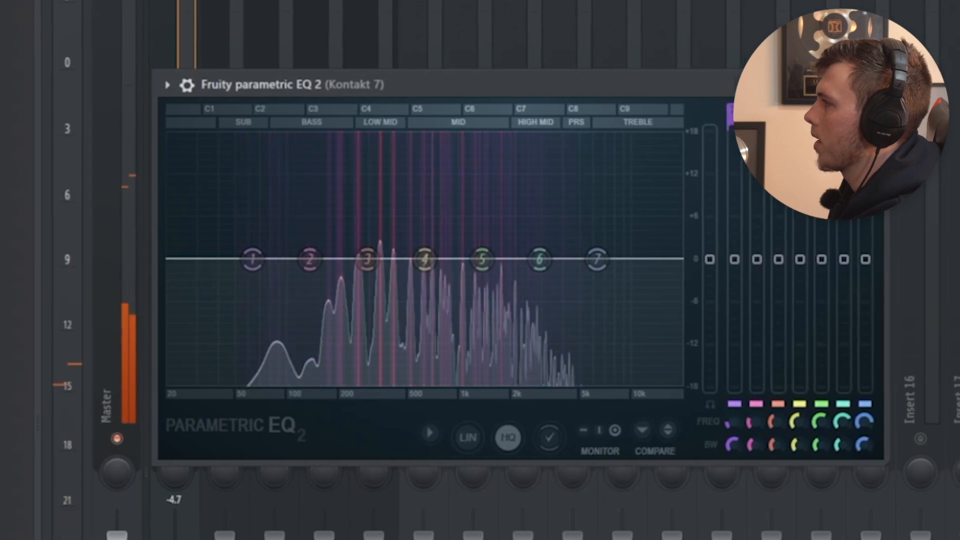
left_click_drag(201, 259, 233, 258)
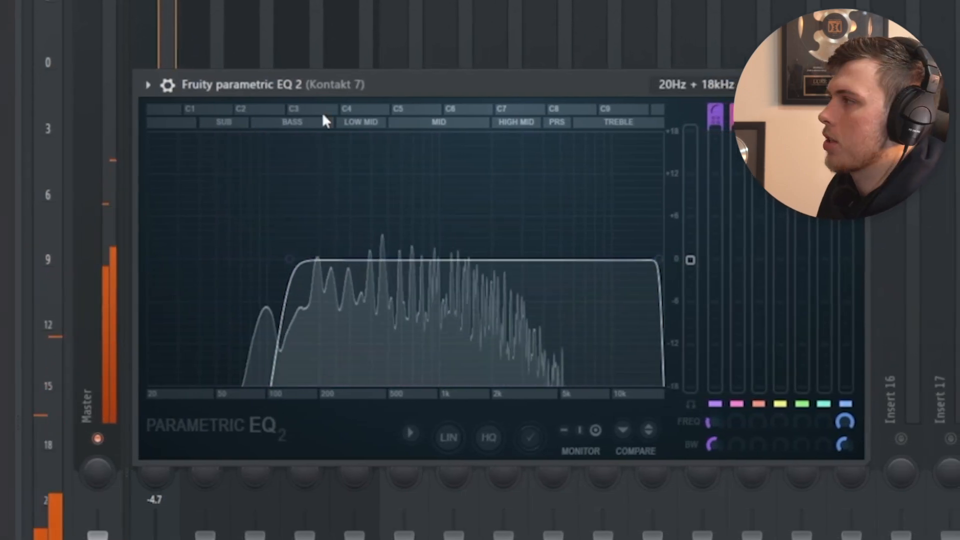
left_click_drag(285, 259, 292, 259)
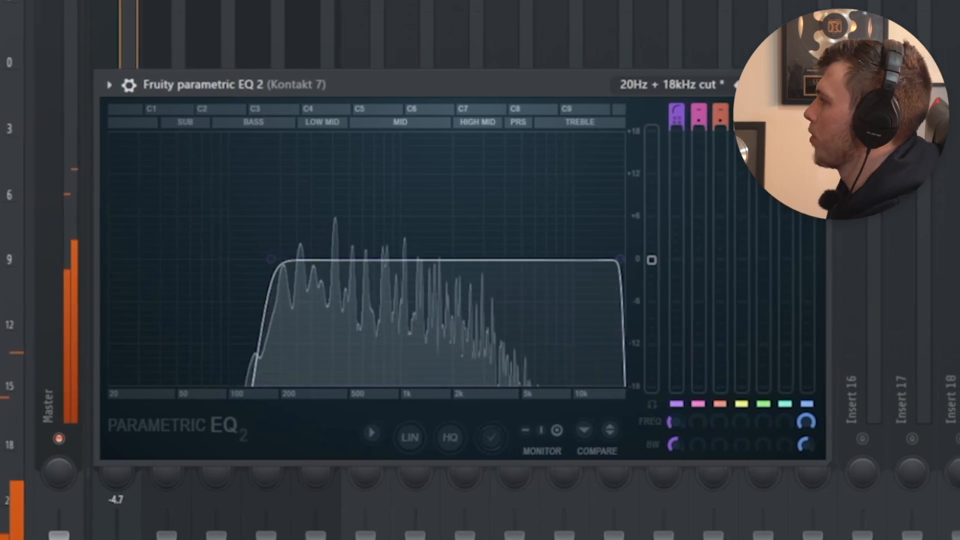
key("Escape")
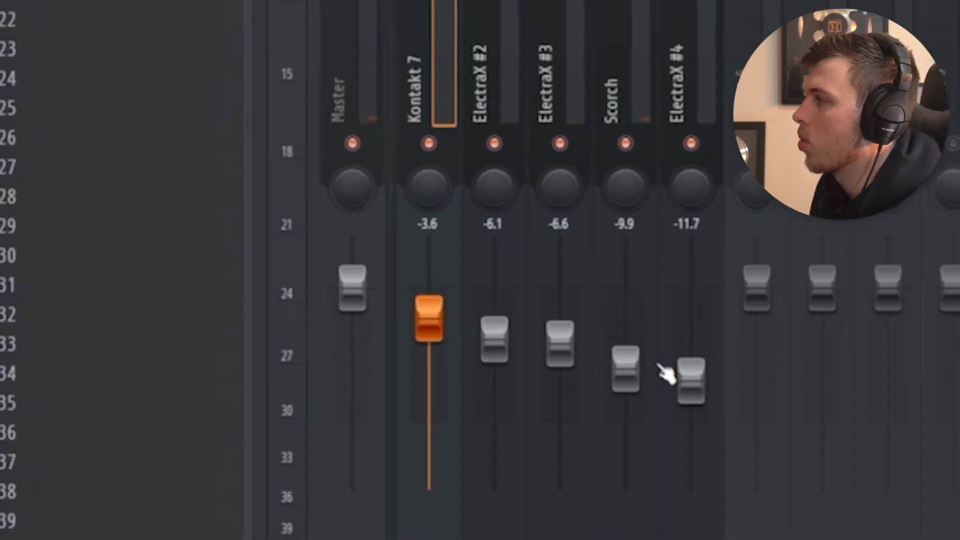
Select the mixer's Current track and open the Maximizer module in its Ozone 9 Elements effect.
left_click(771, 125)
left_click(945, 115)
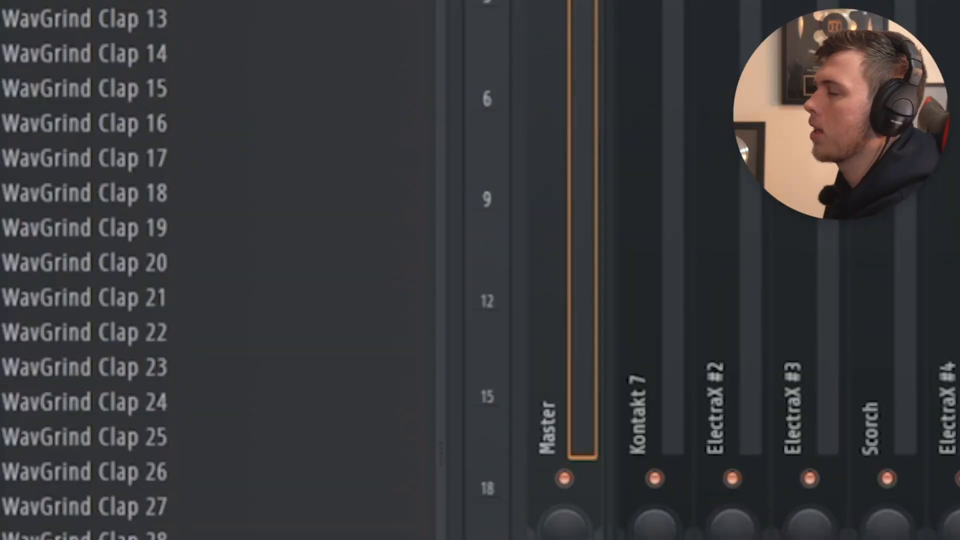
left_click(512, 197)
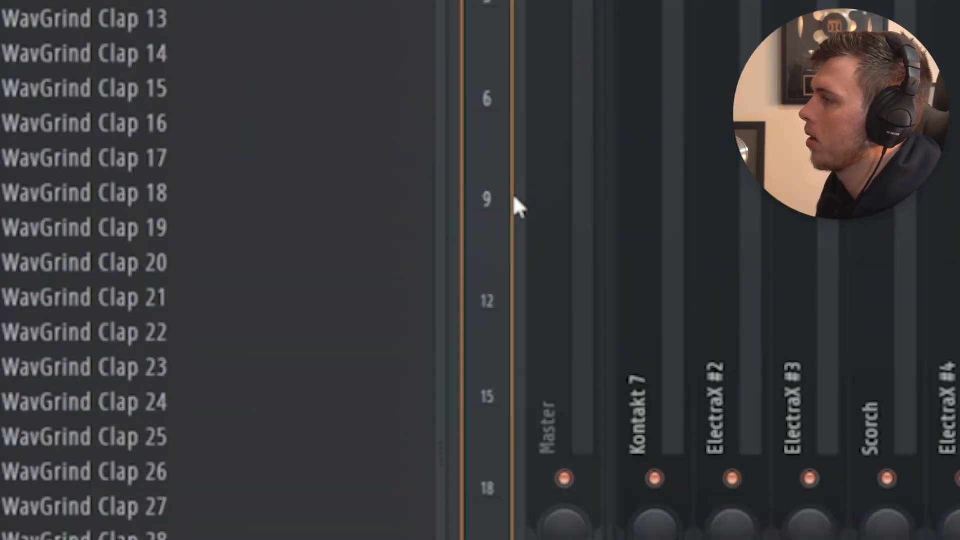
key("space")
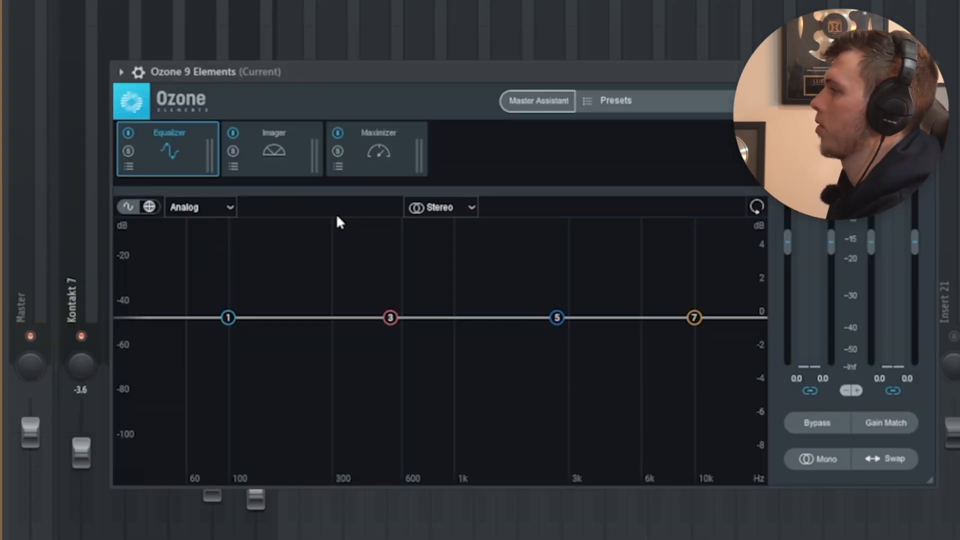
left_click(365, 170)
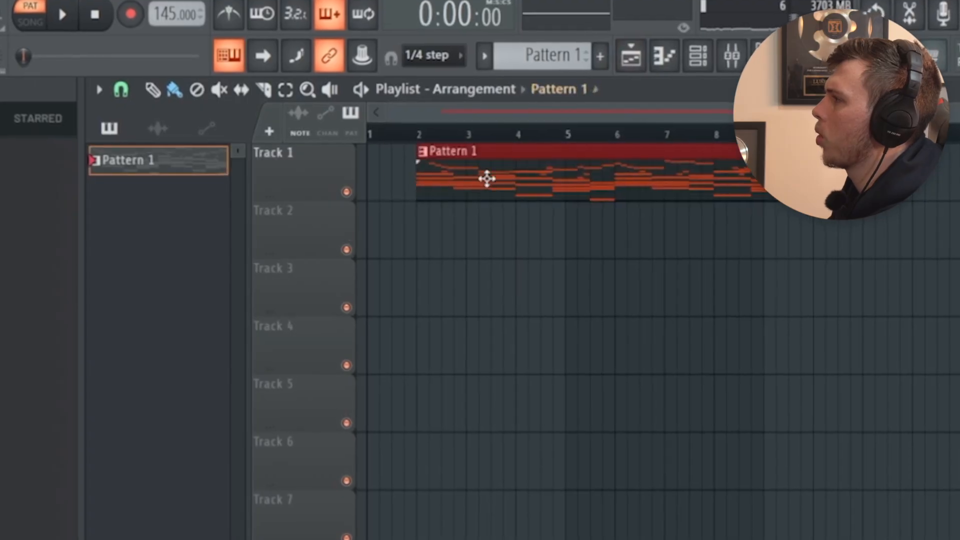
Move the Pattern 1 clip to bar 1 in the playlist and split it into one pattern per channel.
left_click_drag(482, 180, 433, 180)
left_click(552, 59)
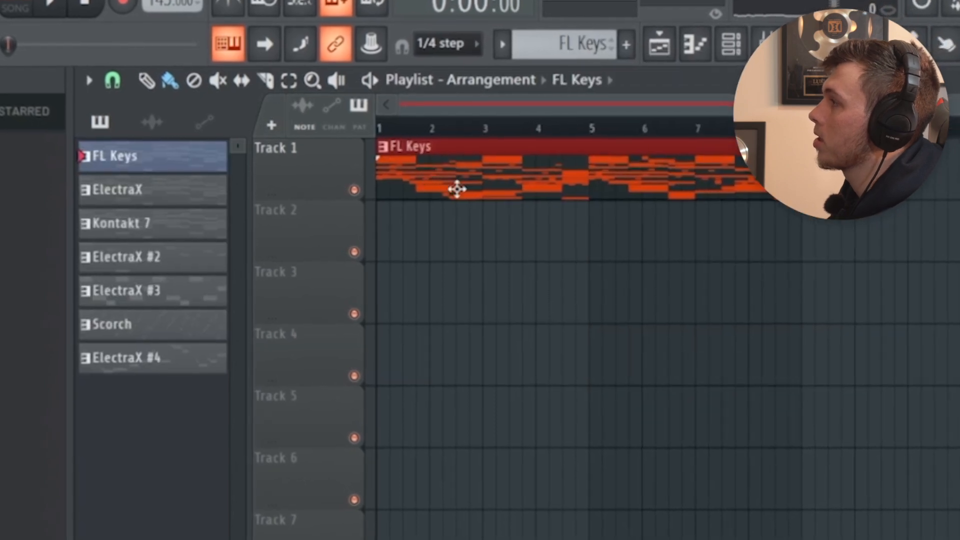
Remove the FL Keys clip and arrange the Kontakt 7, ElectraX #2, #3, Scorch and ElectraX #4 clips on tracks 1–5, repeated from bar 9.
right_click(457, 189)
key("ctrl+a")
left_click_drag(155, 162, 451, 167)
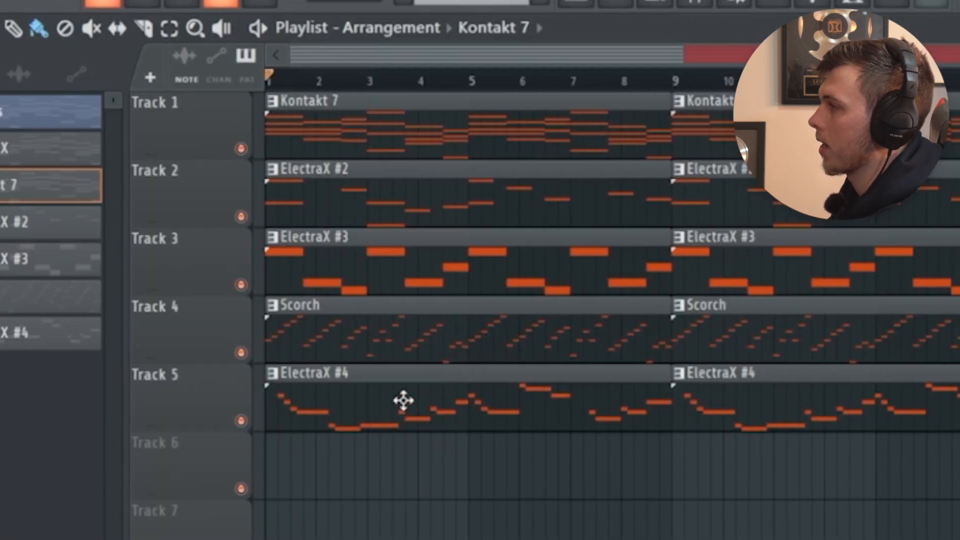
Delete the ElectraX #4, ElectraX #3 and Scorch clips from bars 1–8, briefly soloing track 3 during playback.
right_click(400, 407)
key("space")
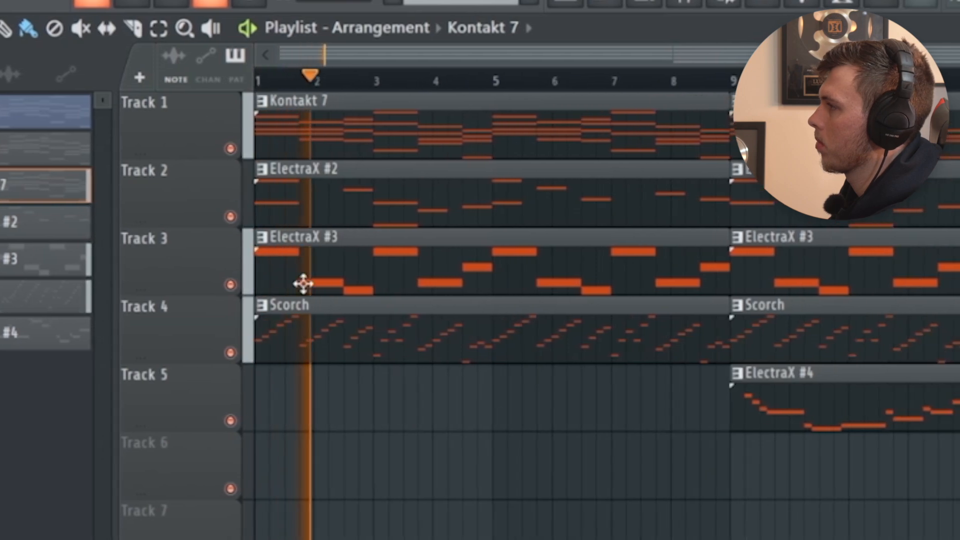
left_click(235, 284, "ctrl")
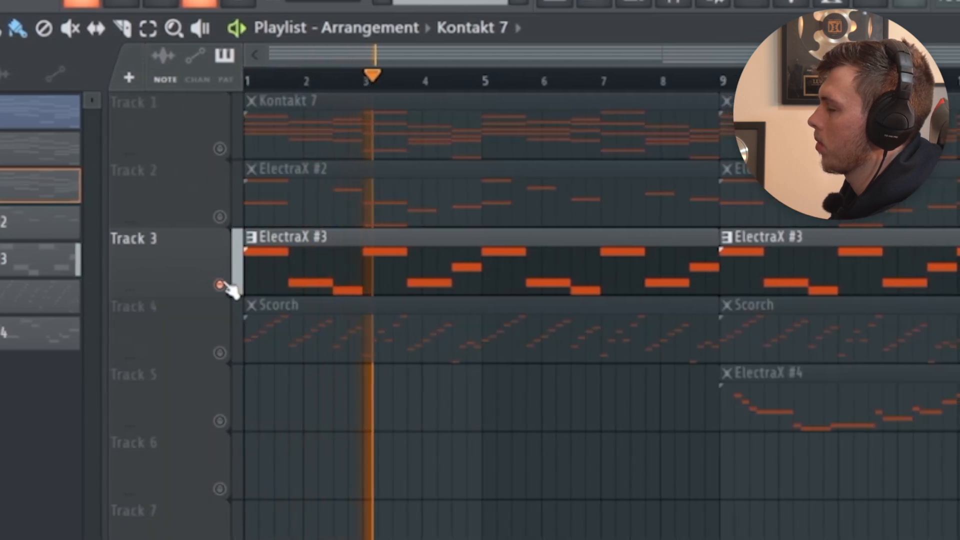
left_click(218, 286, "ctrl")
key("space")
right_click(333, 289)
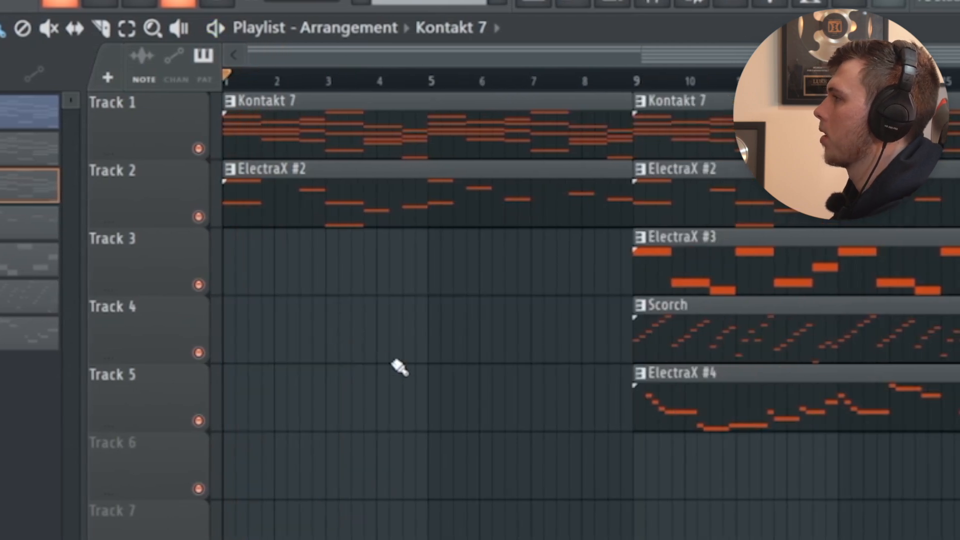
Duplicate the five-track section that starts at bar 9 to bar 17.
scroll(400, 369, "up", 2)
left_click_drag(493, 460, 538, 460)
scroll(854, 531, "down", 2)
key("ctrl+b")
scroll(702, 424, "down", 2)
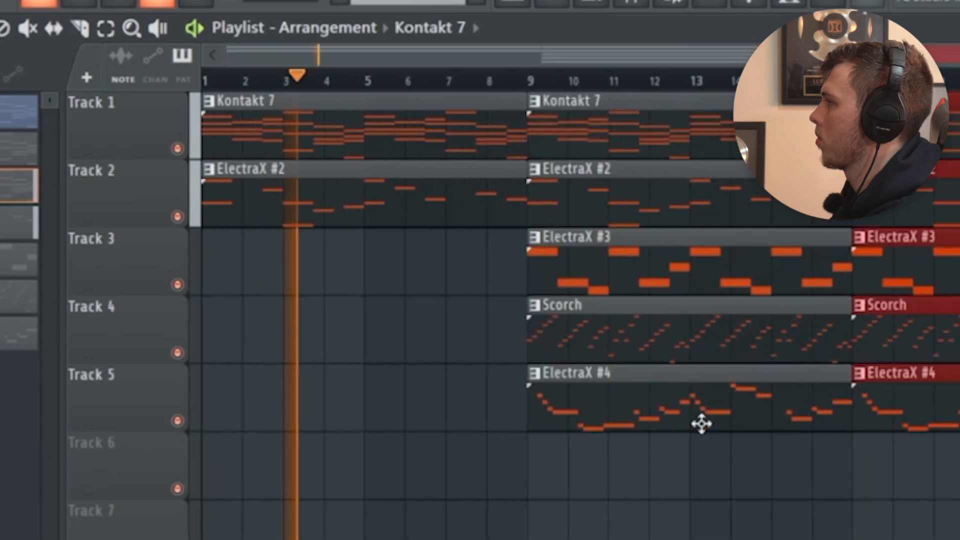
Make the Scorch clip at bar 9 unique and open its pattern for editing.
left_click(415, 147)
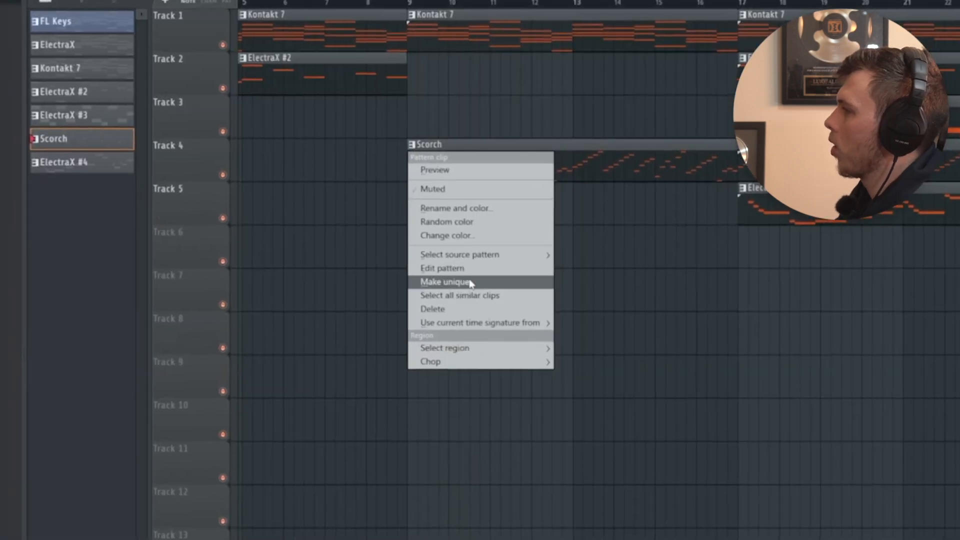
left_click(470, 283)
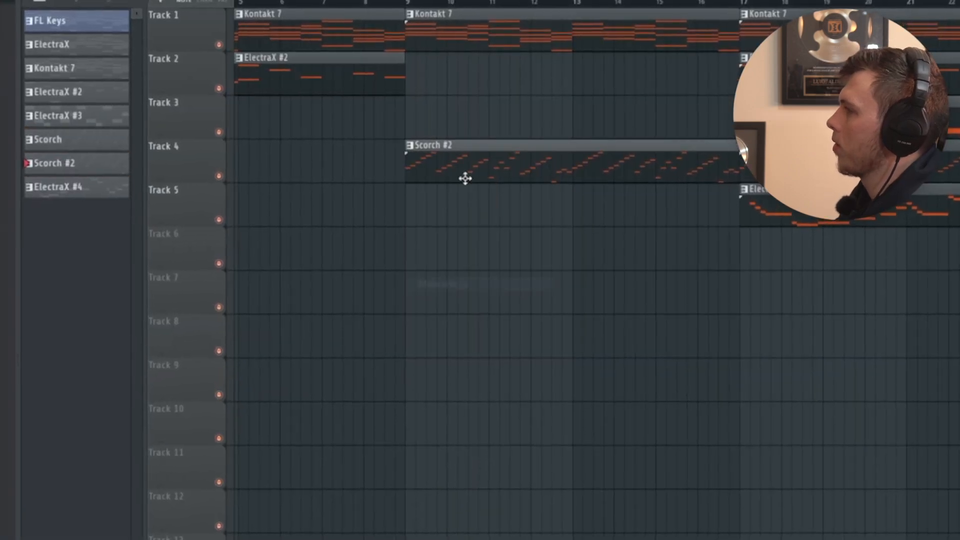
double_click(466, 179)
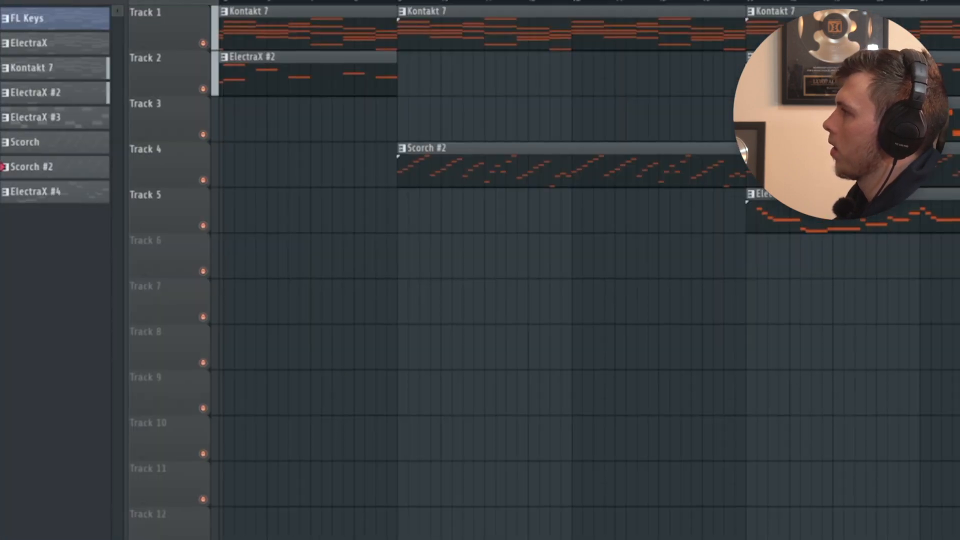
scroll(496, 125, "down", 1)
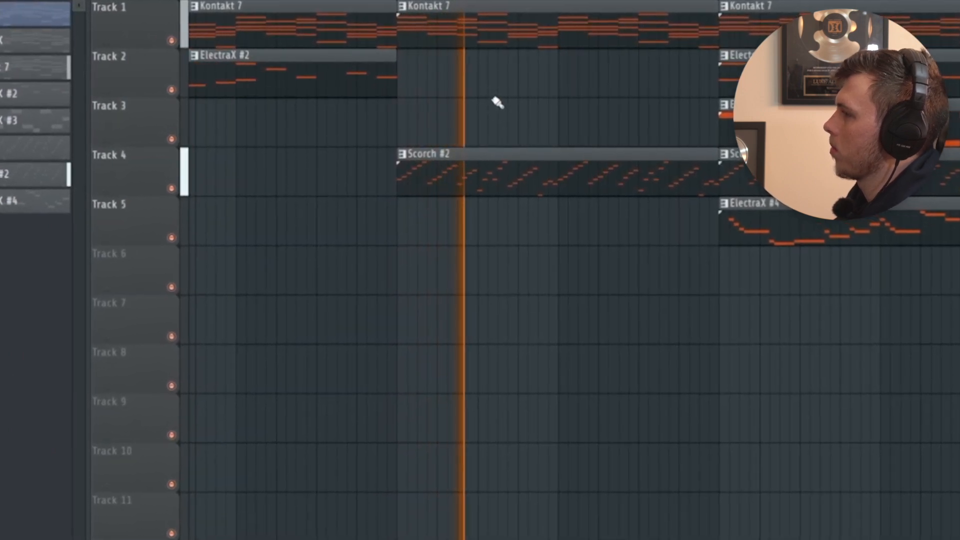
Browse the WavGrind sample folders and place the Saved 170bpm loop repeatedly along track 6.
scroll(428, 150, "up", 1)
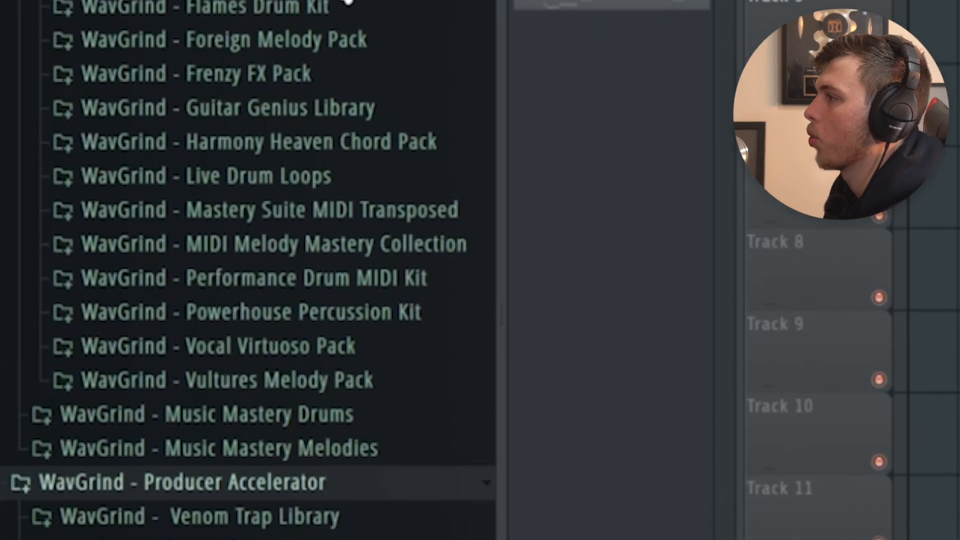
left_click(342, 124)
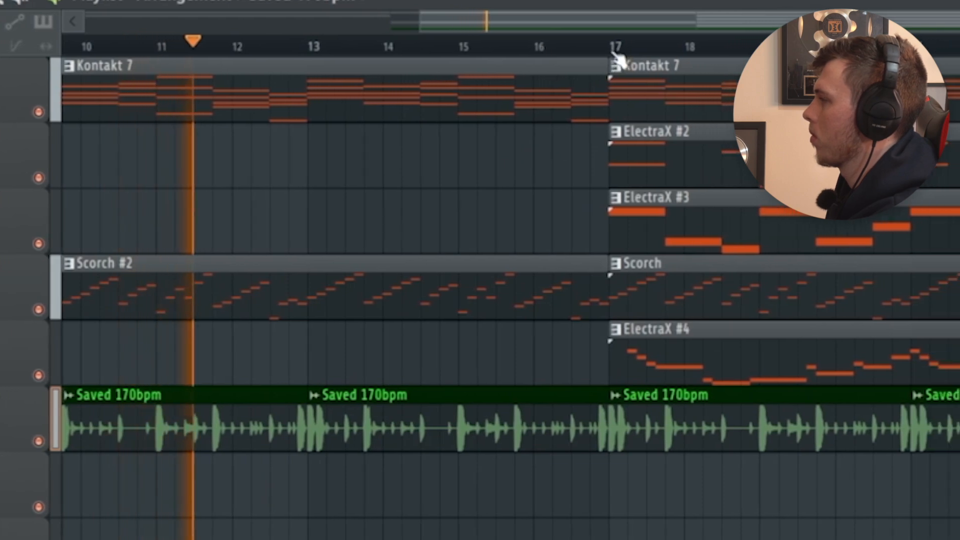
Play the arrangement from about bar 15 to hear the transition into the full section at bar 17.
left_click(449, 49)
scroll(658, 176, "up", 1)
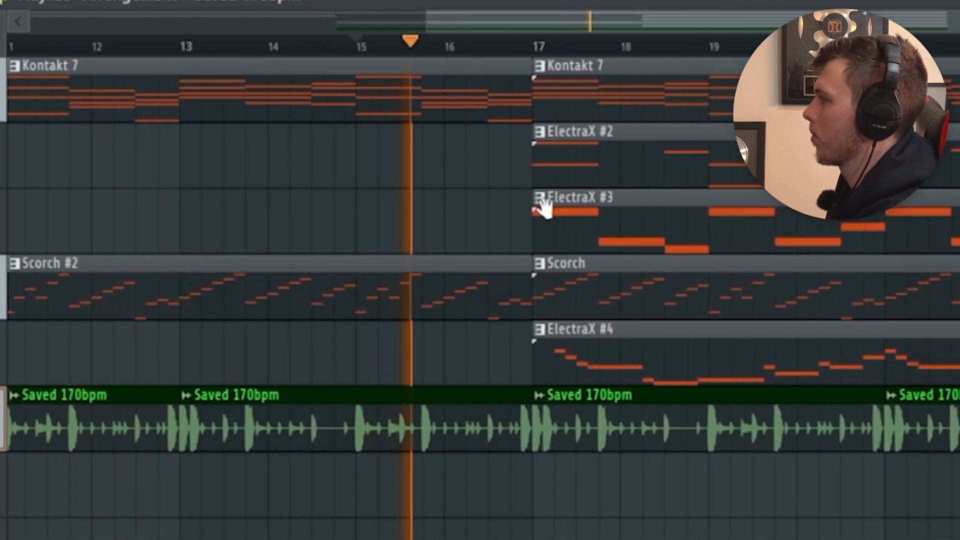
left_click_drag(693, 240, 523, 244)
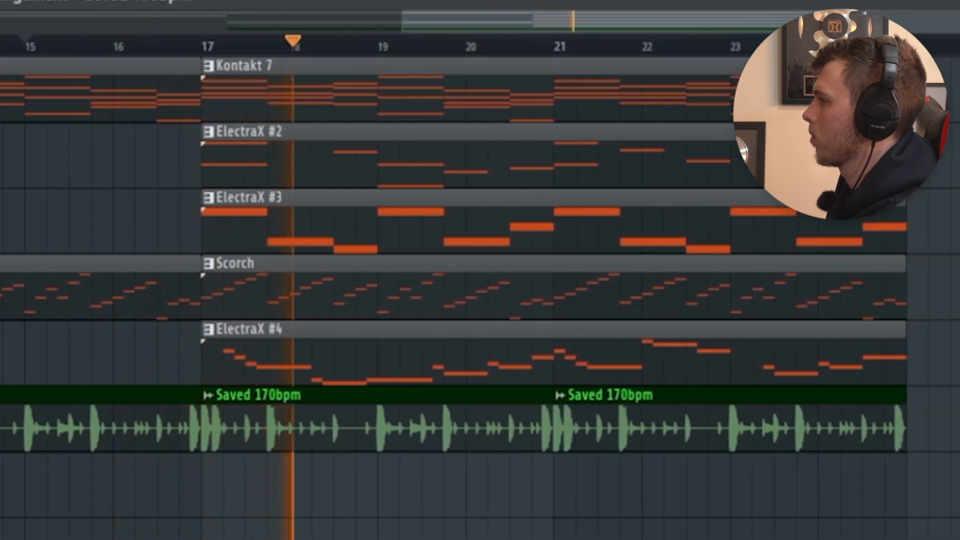
scroll(945, 382, "down", 1)
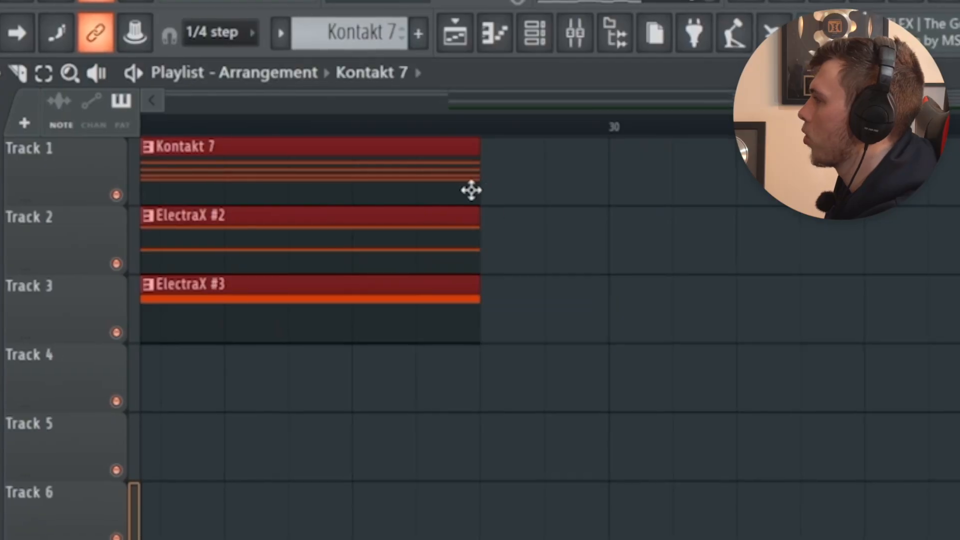
Record the short Kontakt 7, ElectraX #2 and ElectraX #3 chord at bar 29 into Edison on the Master track.
scroll(469, 188, "down", 2)
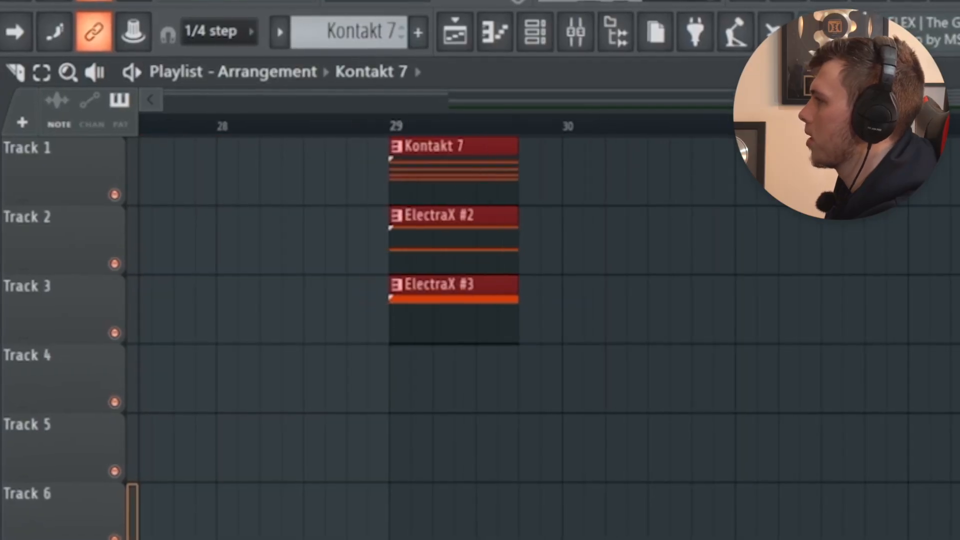
key("space")
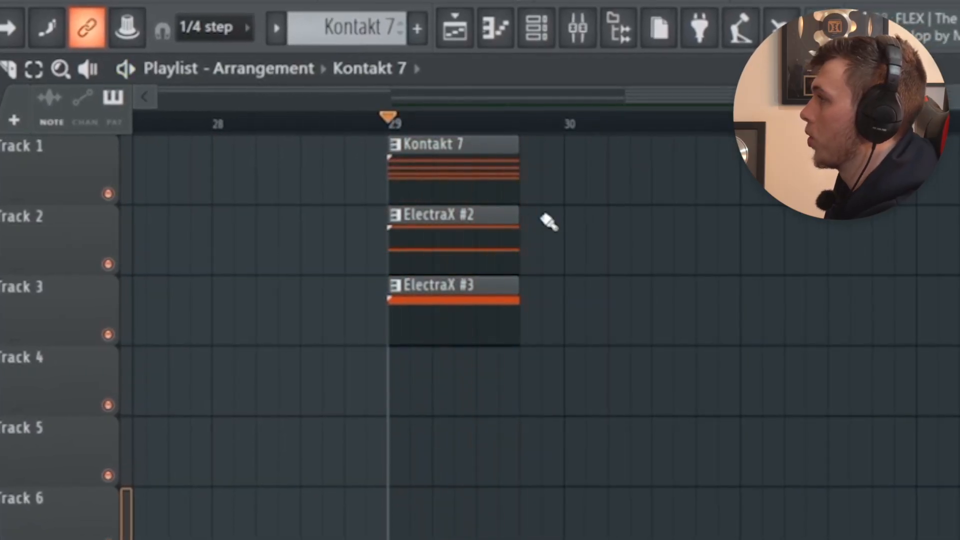
left_click(577, 33)
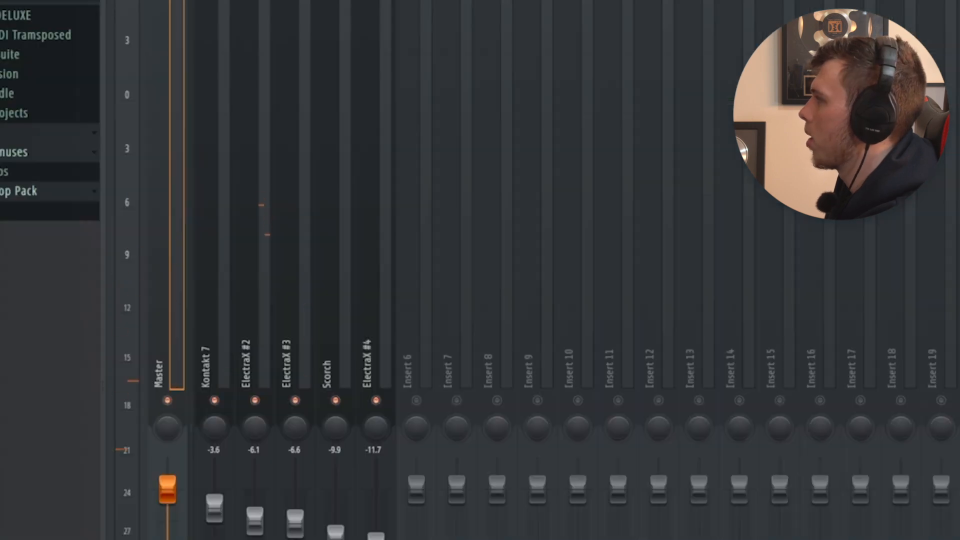
key("ctrl+e")
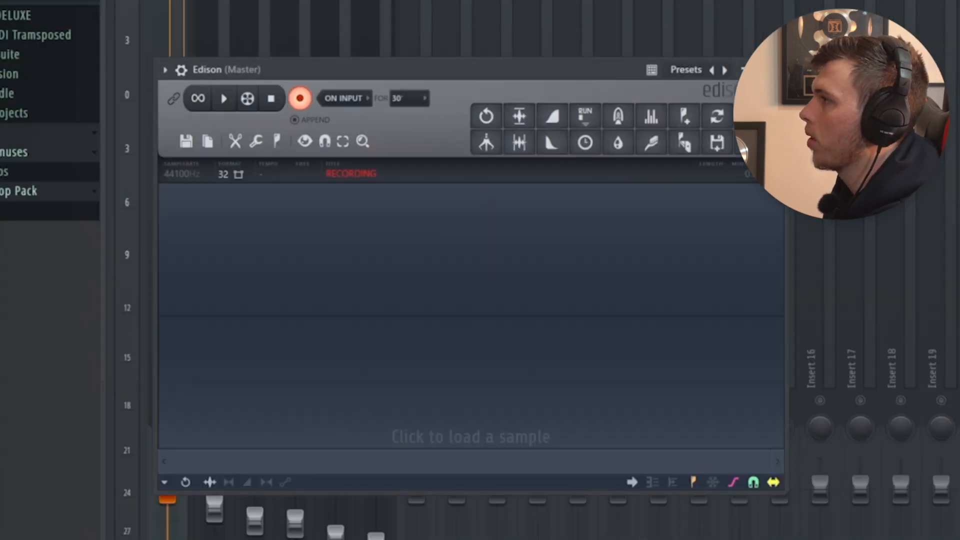
key("space")
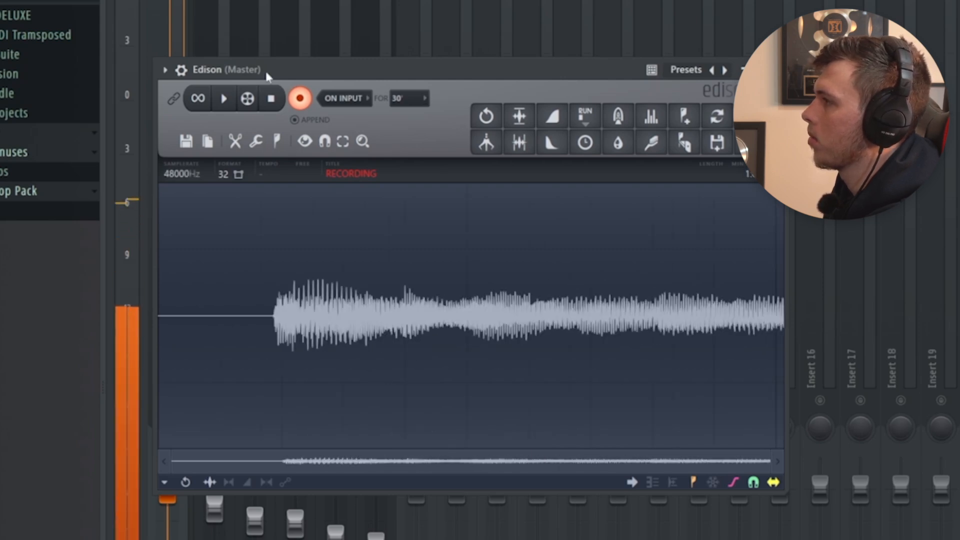
left_click(308, 99)
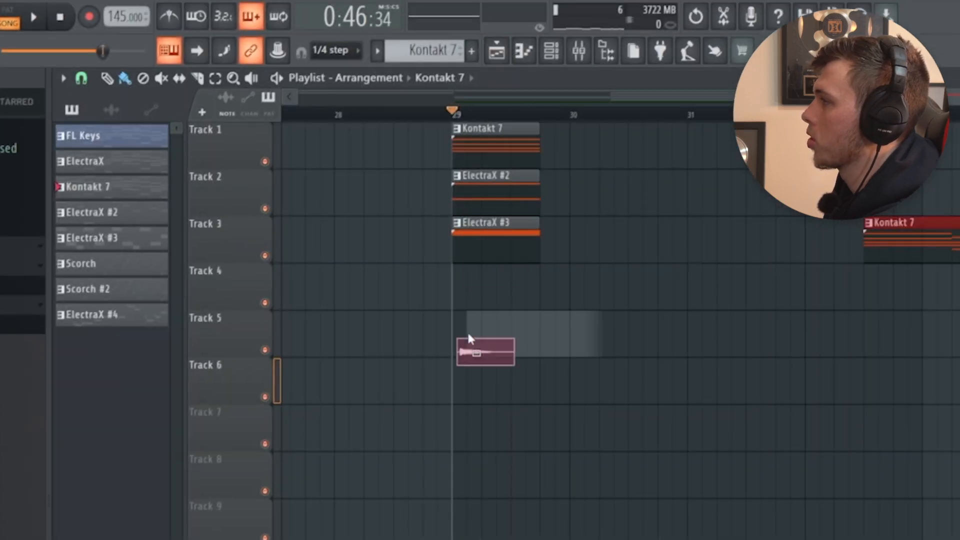
Bring the Edison recording into the playlist as an audio clip and place it on track 7 around bar 9.
left_click_drag(467, 336, 494, 338)
scroll(435, 347, "up", 2)
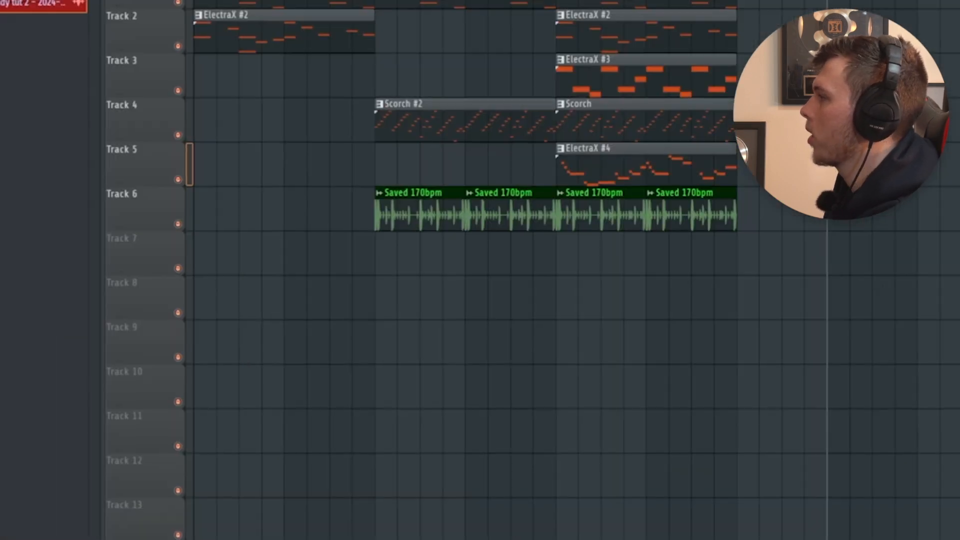
left_click(429, 268)
scroll(428, 268, "up", 6)
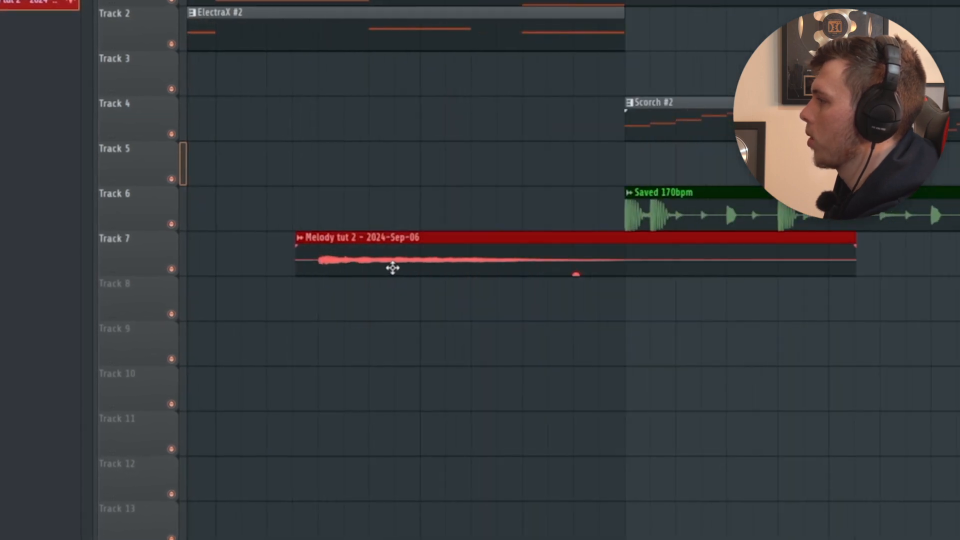
Reverse the recorded chord's audio clip on track 7 in its sample settings.
double_click(393, 268)
left_click(371, 287)
left_click(542, 100)
Trim the silent end of the reversed clip and align its end with the start of bar 9.
scroll(669, 274, "up", 1)
left_click_drag(695, 266, 460, 261)
scroll(634, 313, "up", 3)
left_click_drag(666, 271, 593, 270)
left_click_drag(565, 271, 588, 272)
scroll(587, 272, "down", 5)
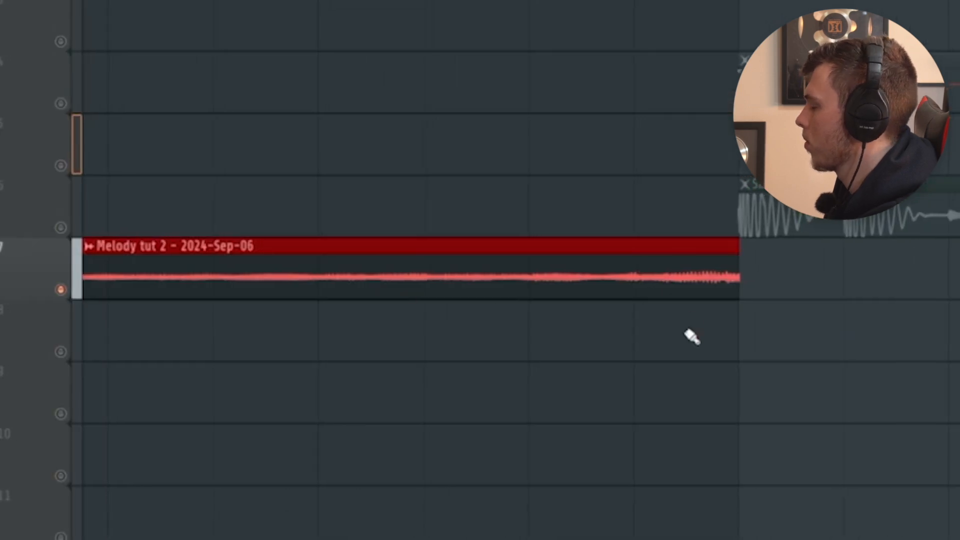
Increase the fade-in of the reversed clip on track 7 and play the transition into bar 9.
scroll(673, 326, "down", 4)
scroll(635, 225, "up", 1)
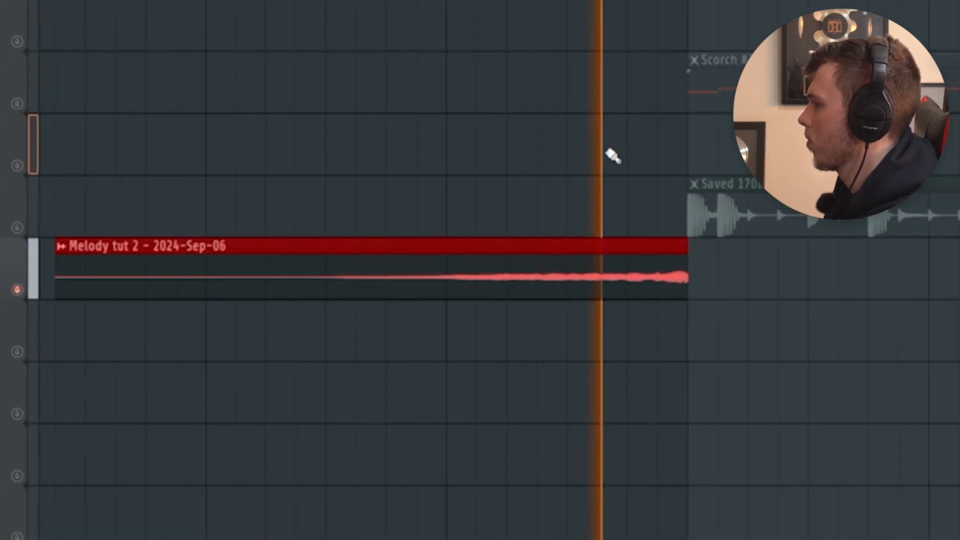
double_click(600, 246)
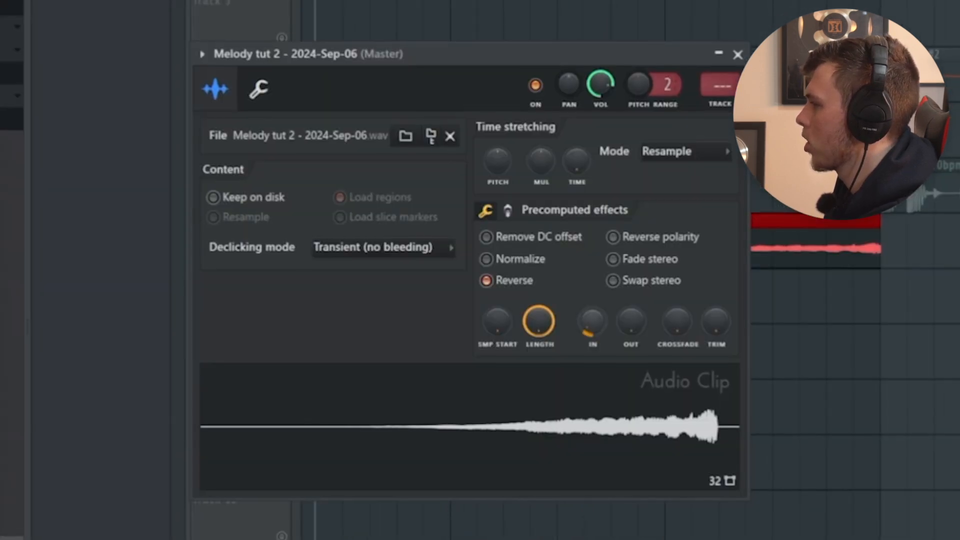
left_click_drag(593, 321, 592, 274)
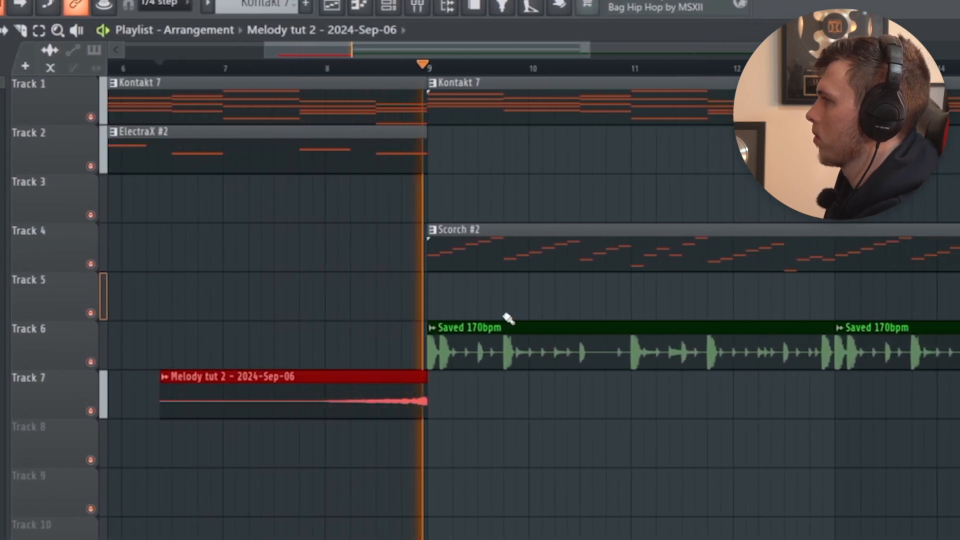
scroll(506, 318, "down", 2)
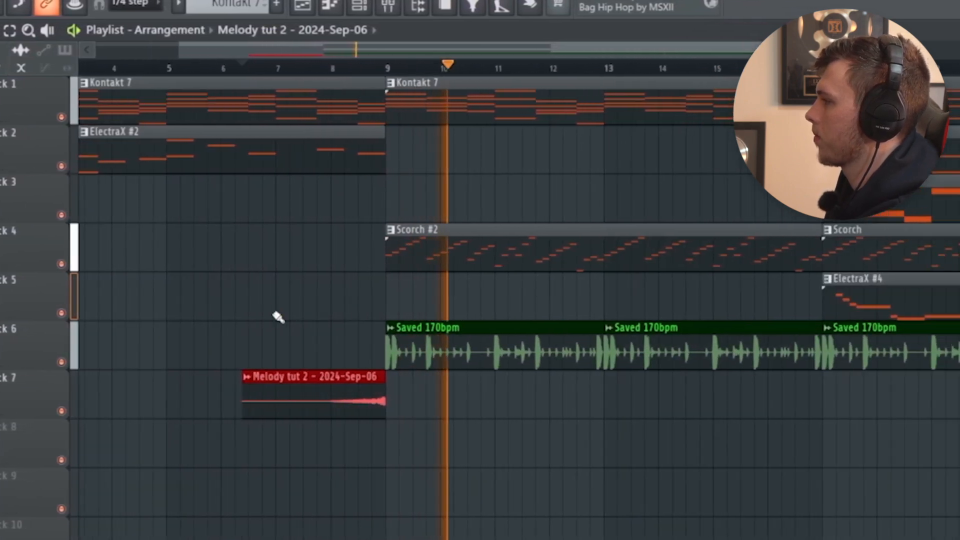